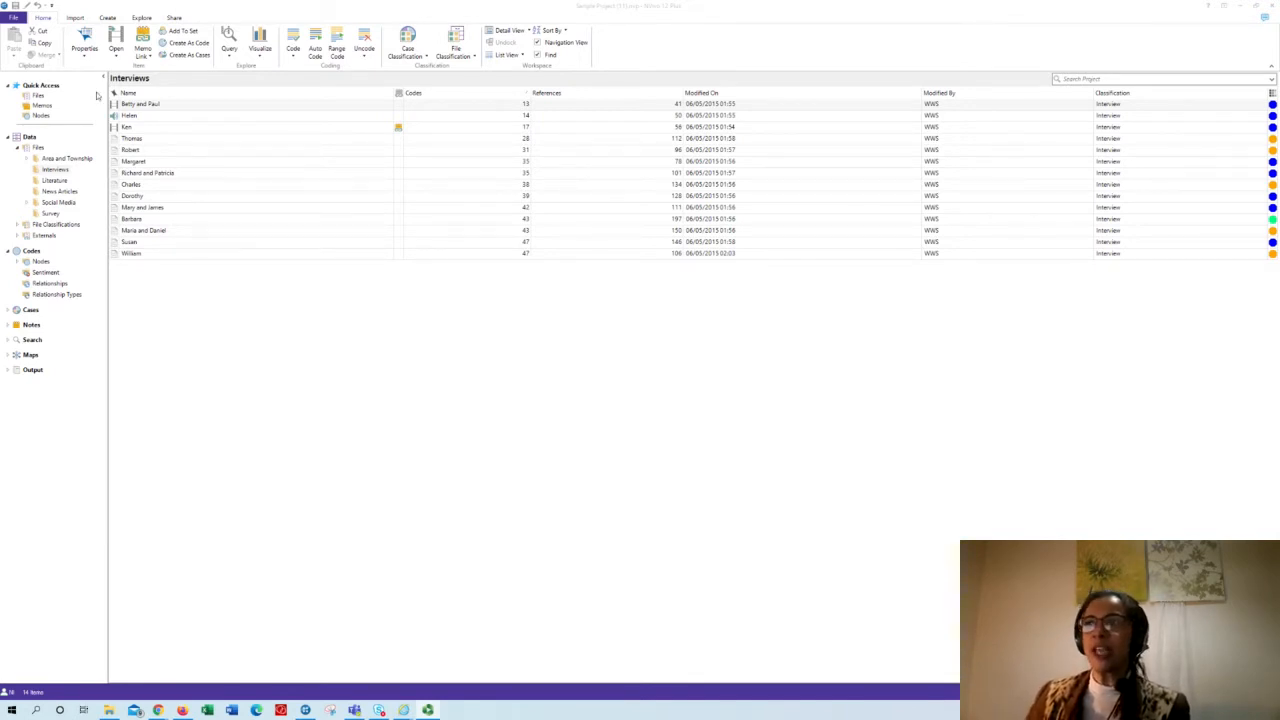
# Step: Show the project's Nodes list and expand all nodes to reveal the full code hierarchy
pyautogui.click(41, 262)
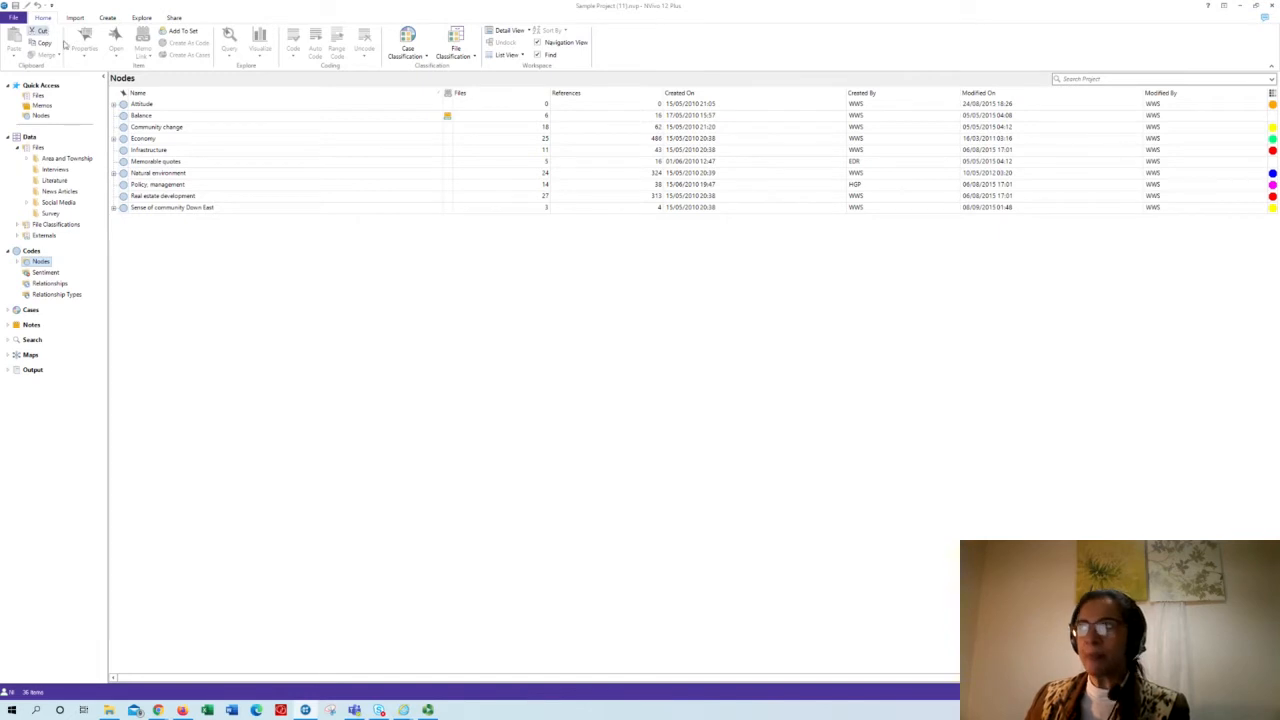
pyautogui.click(523, 57)
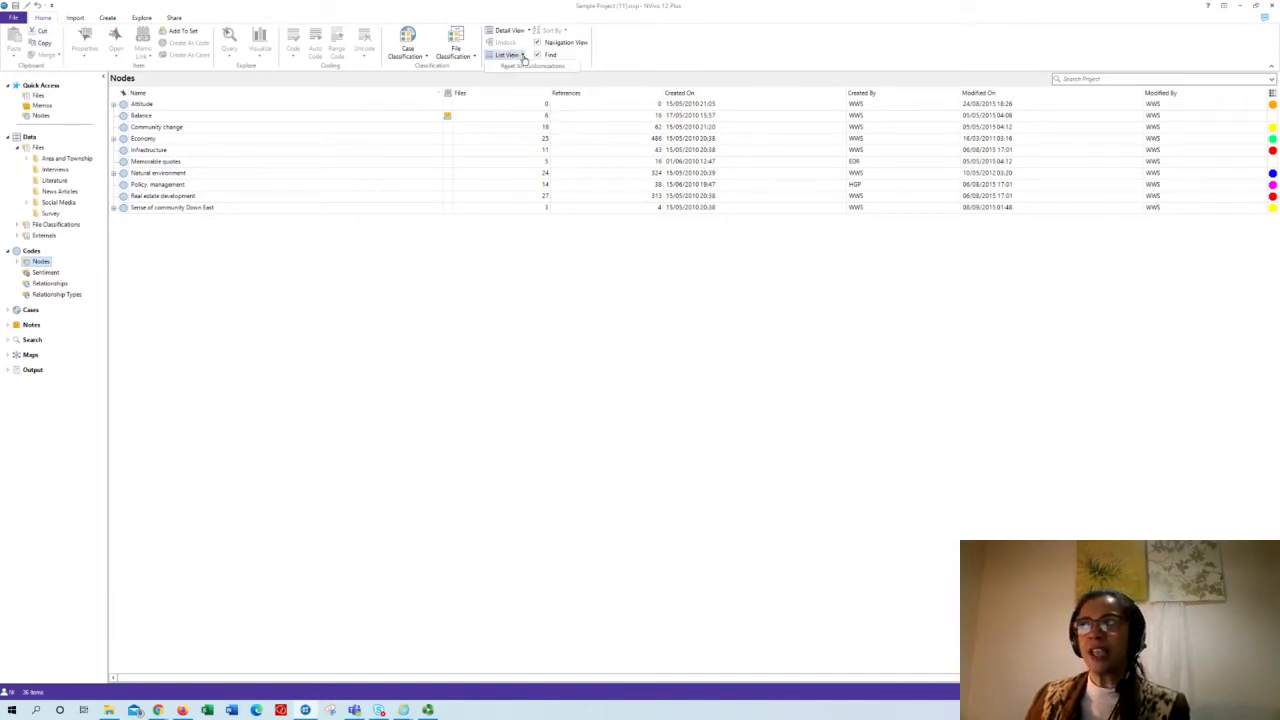
pyautogui.click(287, 257)
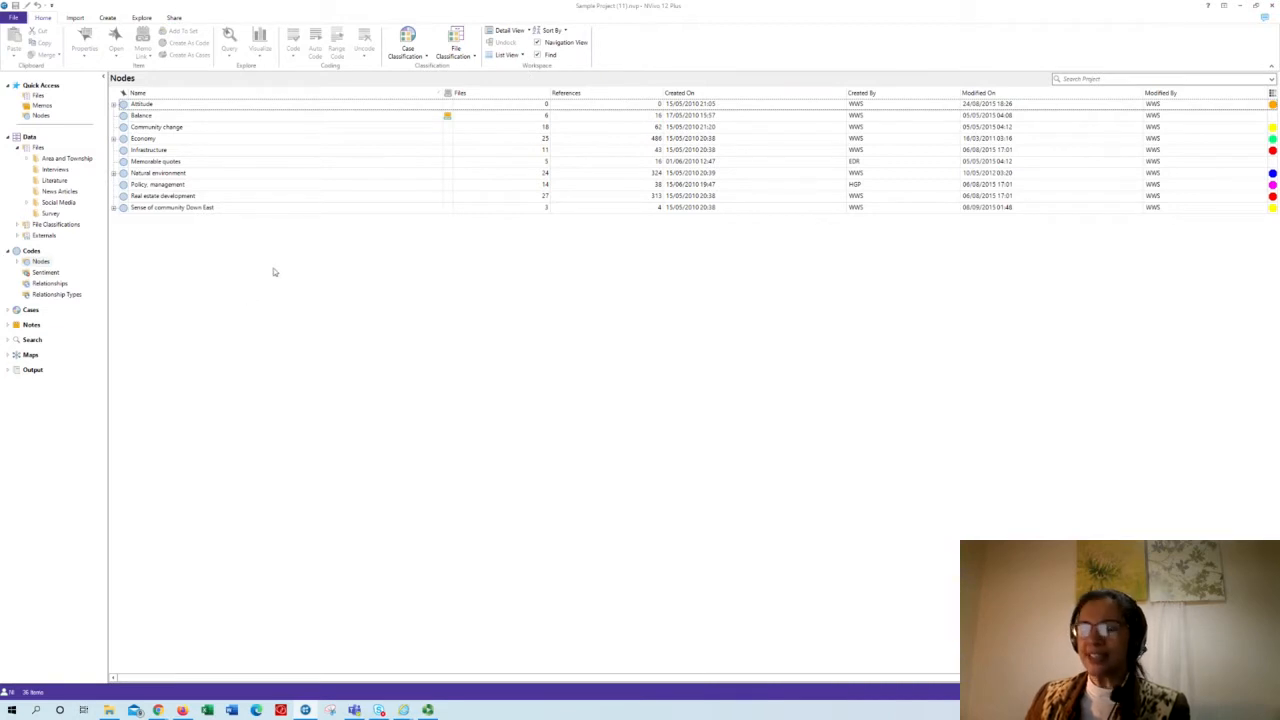
pyautogui.click(521, 57)
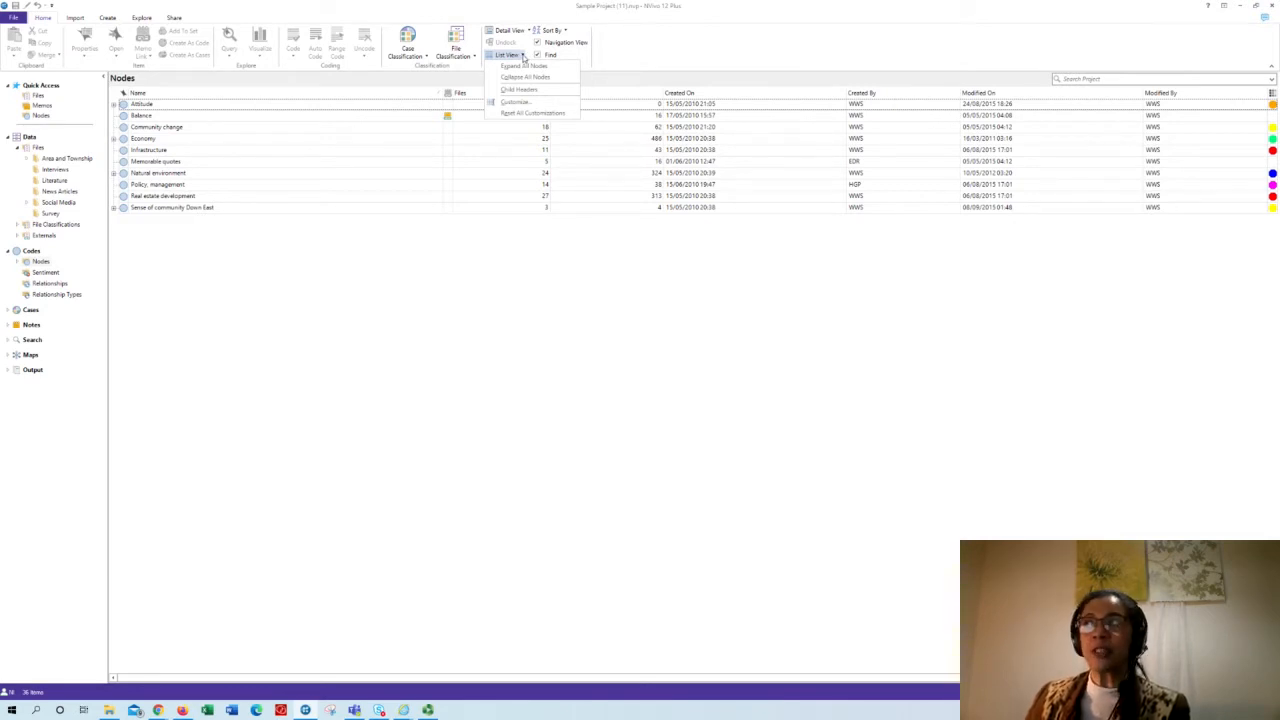
pyautogui.click(524, 65)
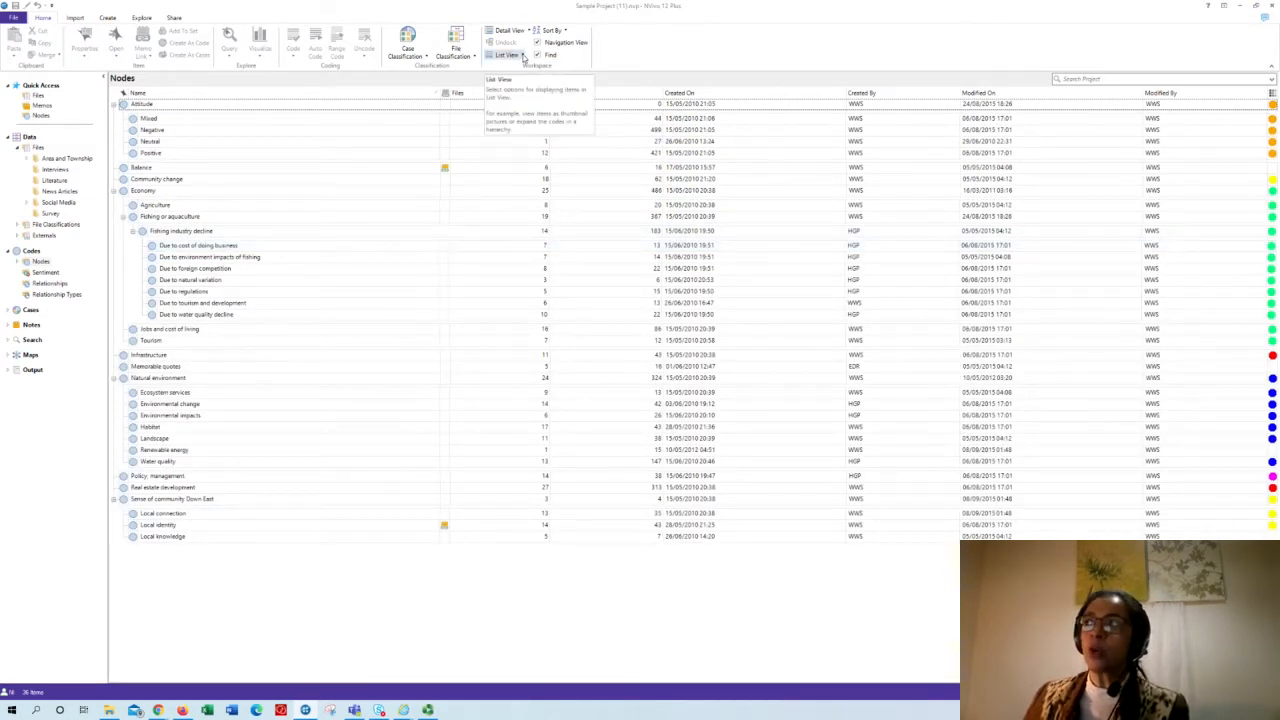
# Step: Collapse all nodes to their top level, and expand the whole hierarchy again
pyautogui.click(521, 57)
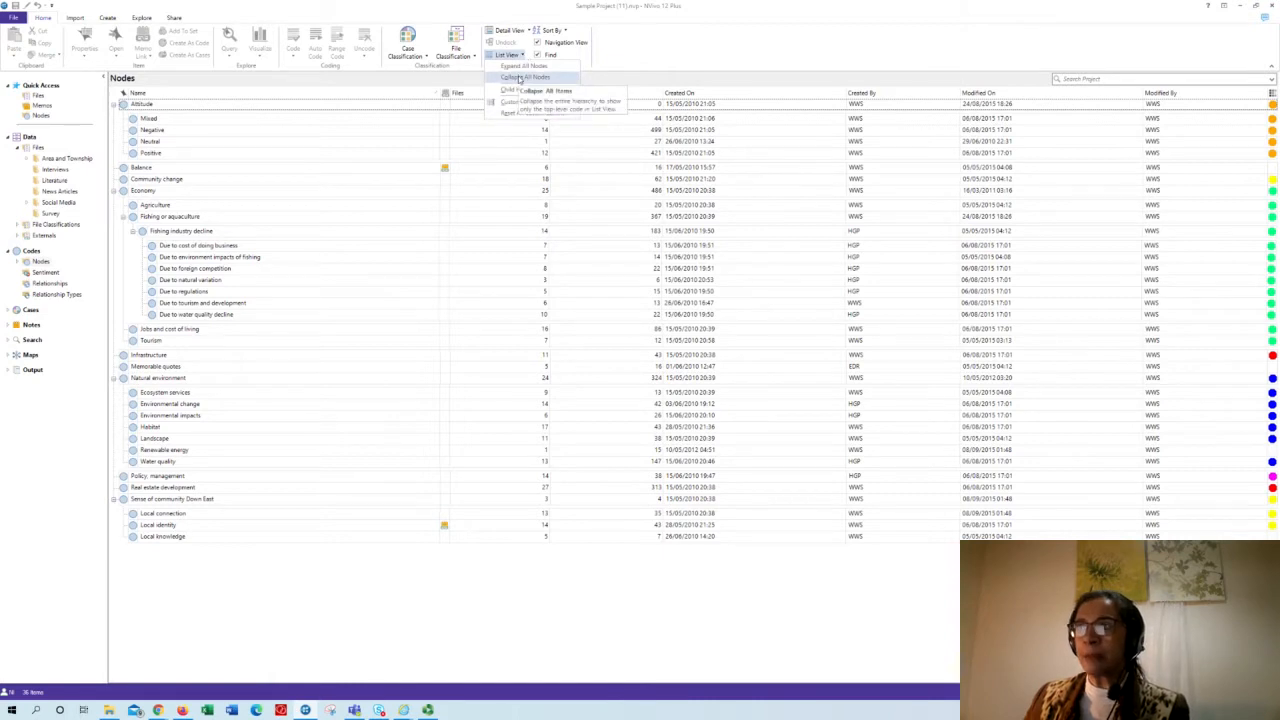
pyautogui.click(519, 78)
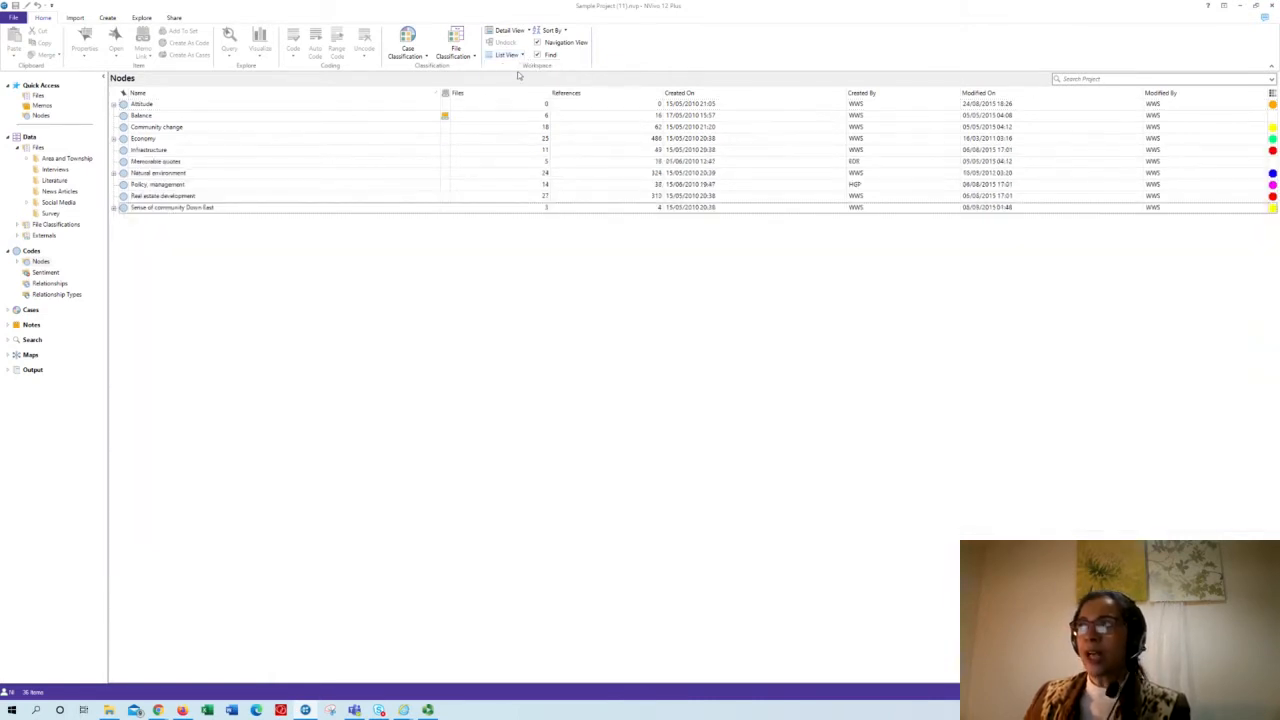
pyautogui.click(508, 56)
pyautogui.click(522, 67)
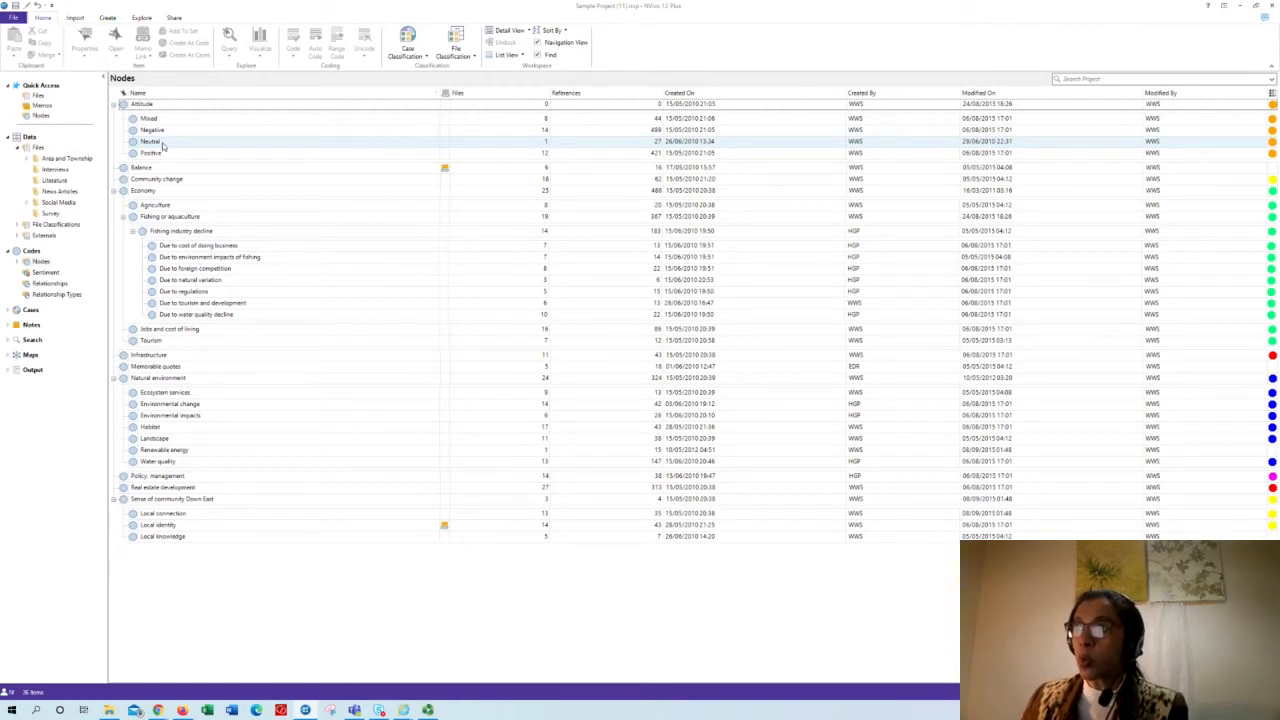
# Step: Rename the Neutral node under Attitude as "Unidentified"
pyautogui.click(163, 145)
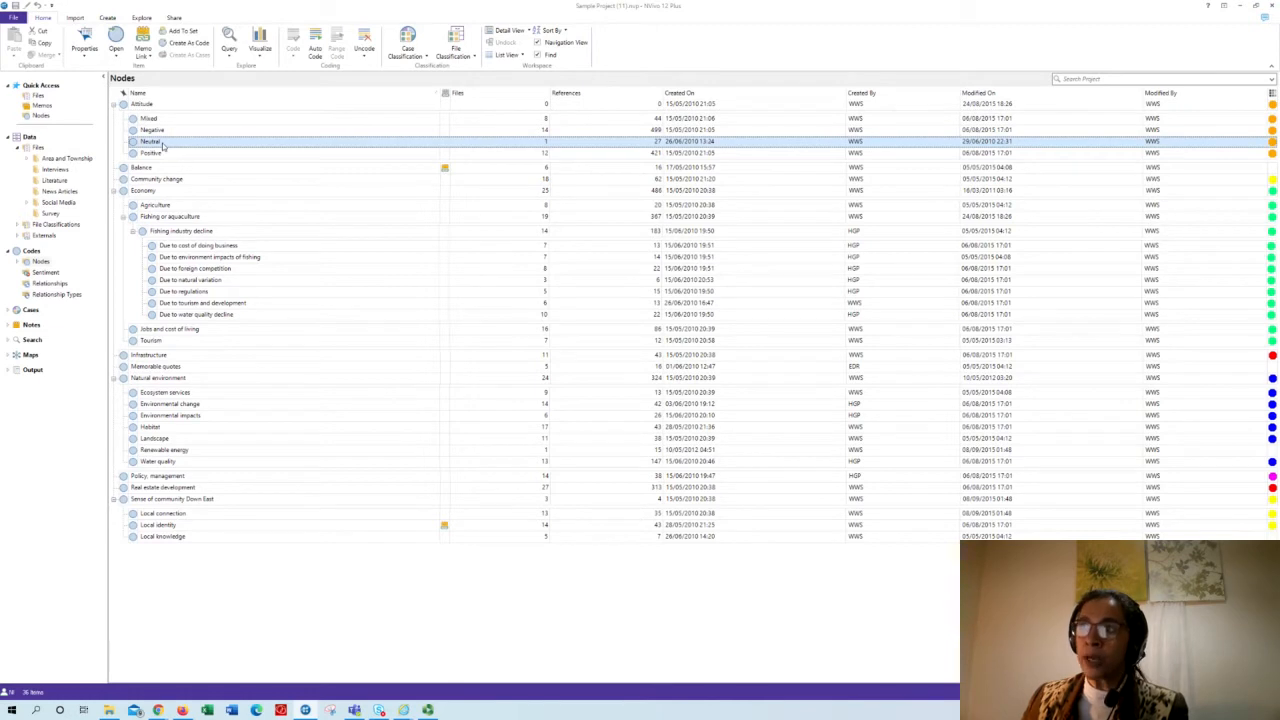
pyautogui.click(163, 145)
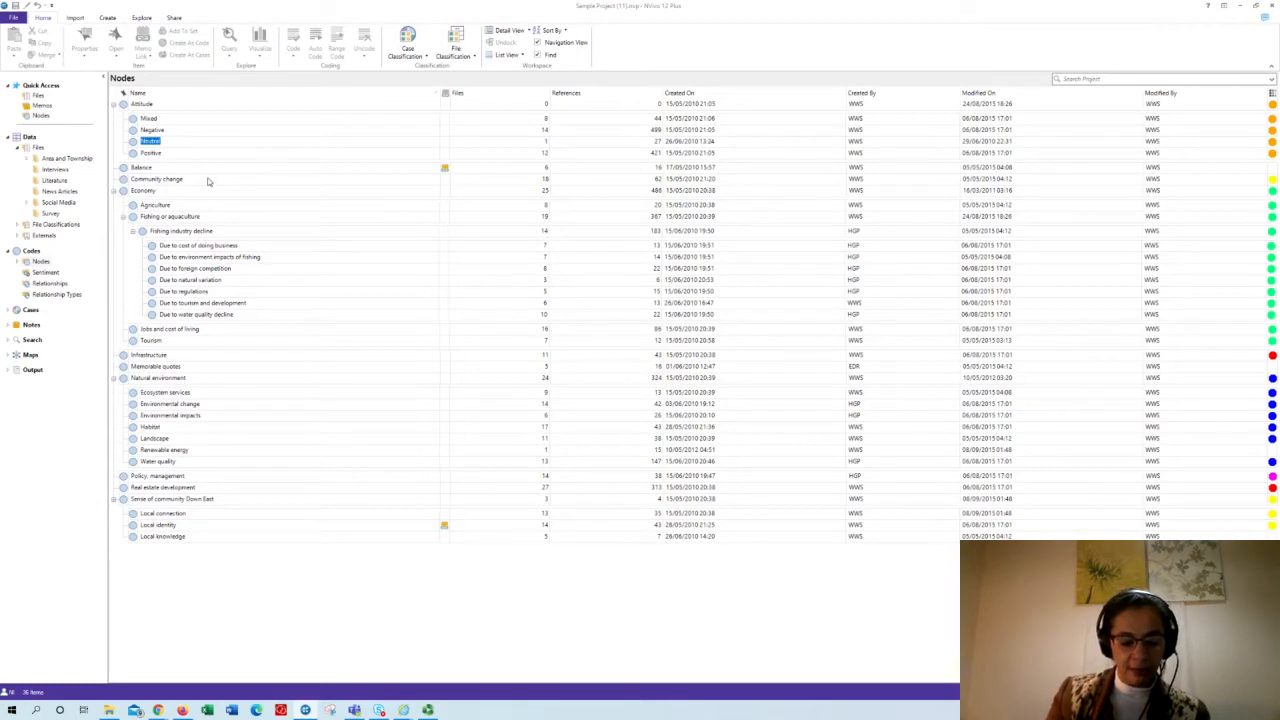
pyautogui.write('Undec')
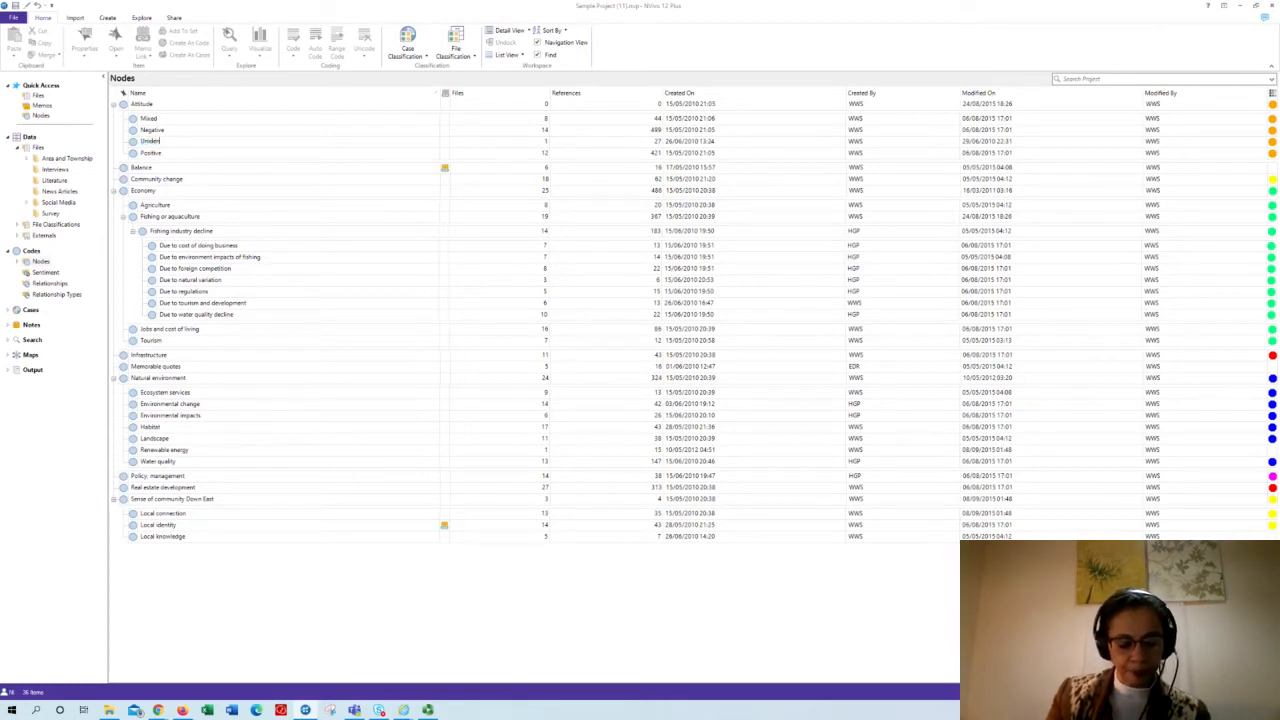
pyautogui.write('identified')
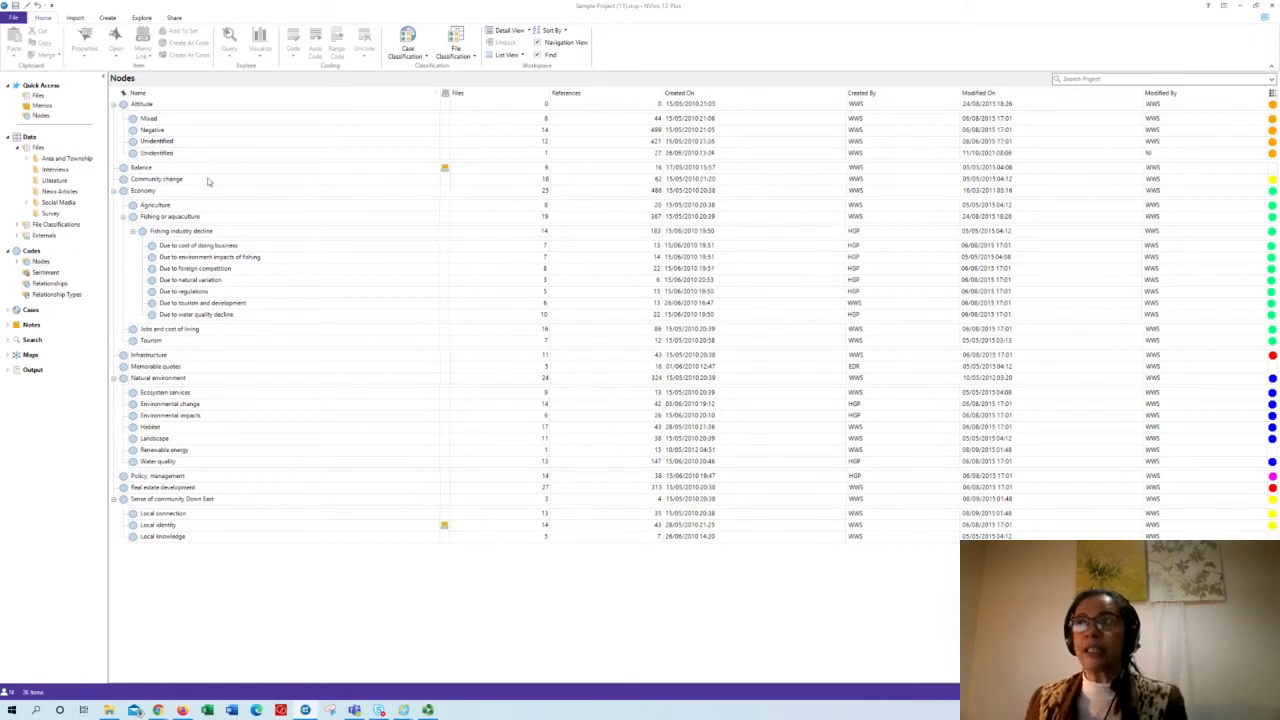
pyautogui.press('Return')
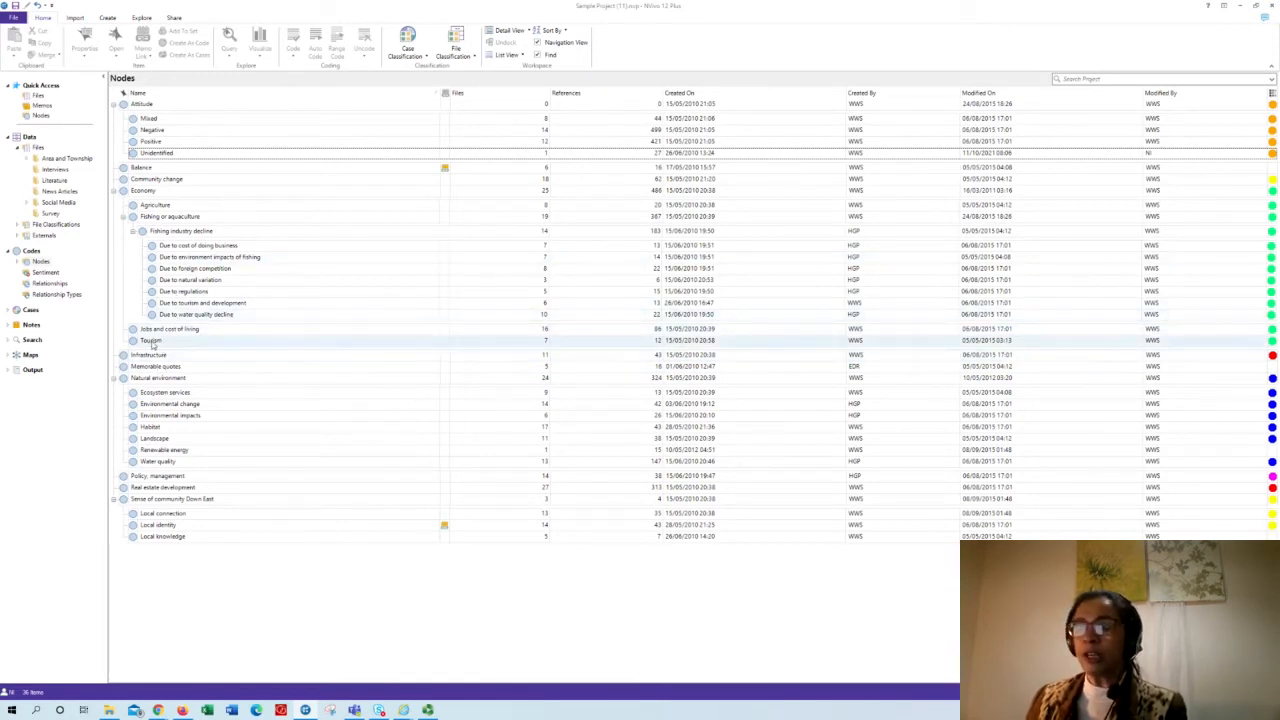
# Step: Try to move the Tourism node onto its parent node Economy
pyautogui.click(154, 344)
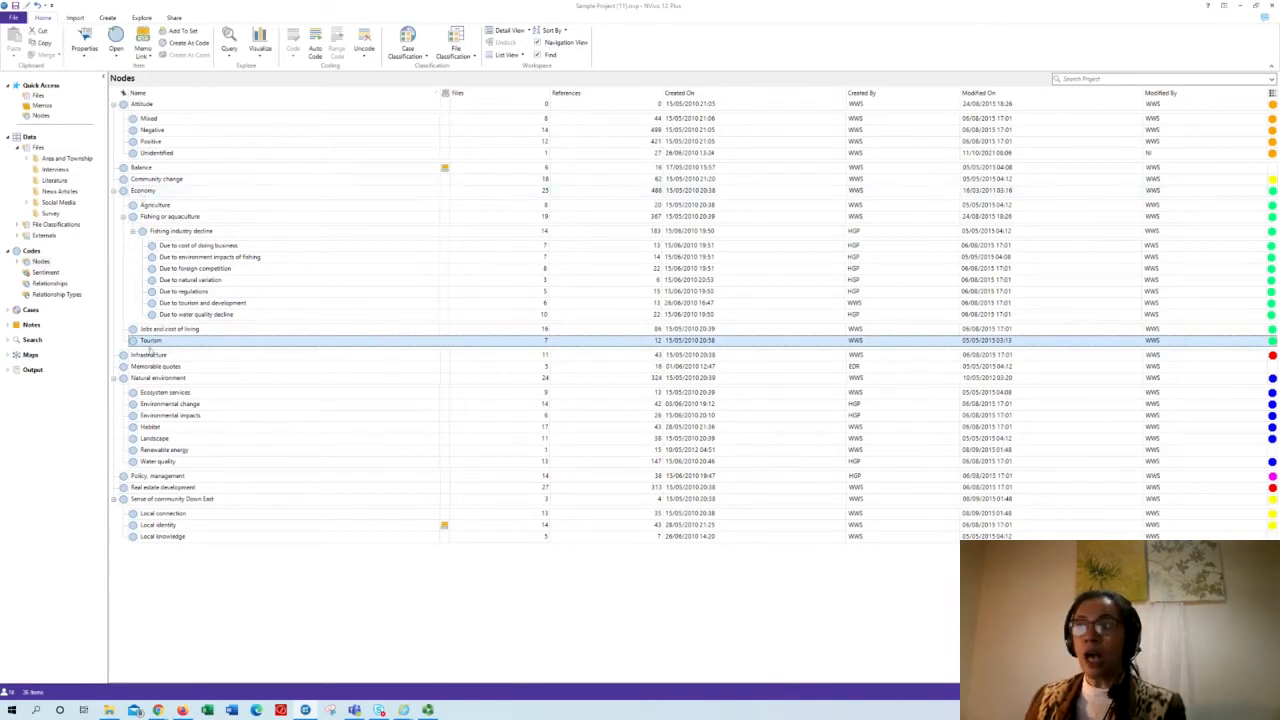
pyautogui.moveTo(150, 344); pyautogui.dragTo(146, 190)
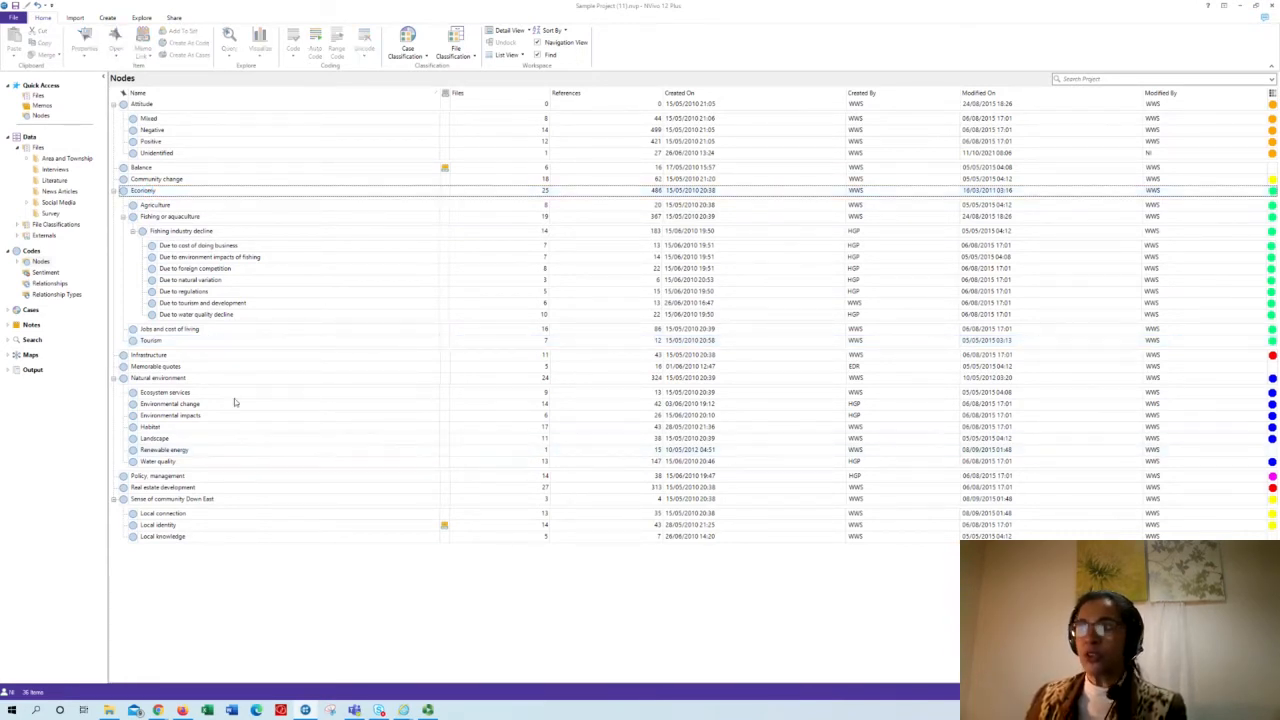
pyautogui.click(150, 340)
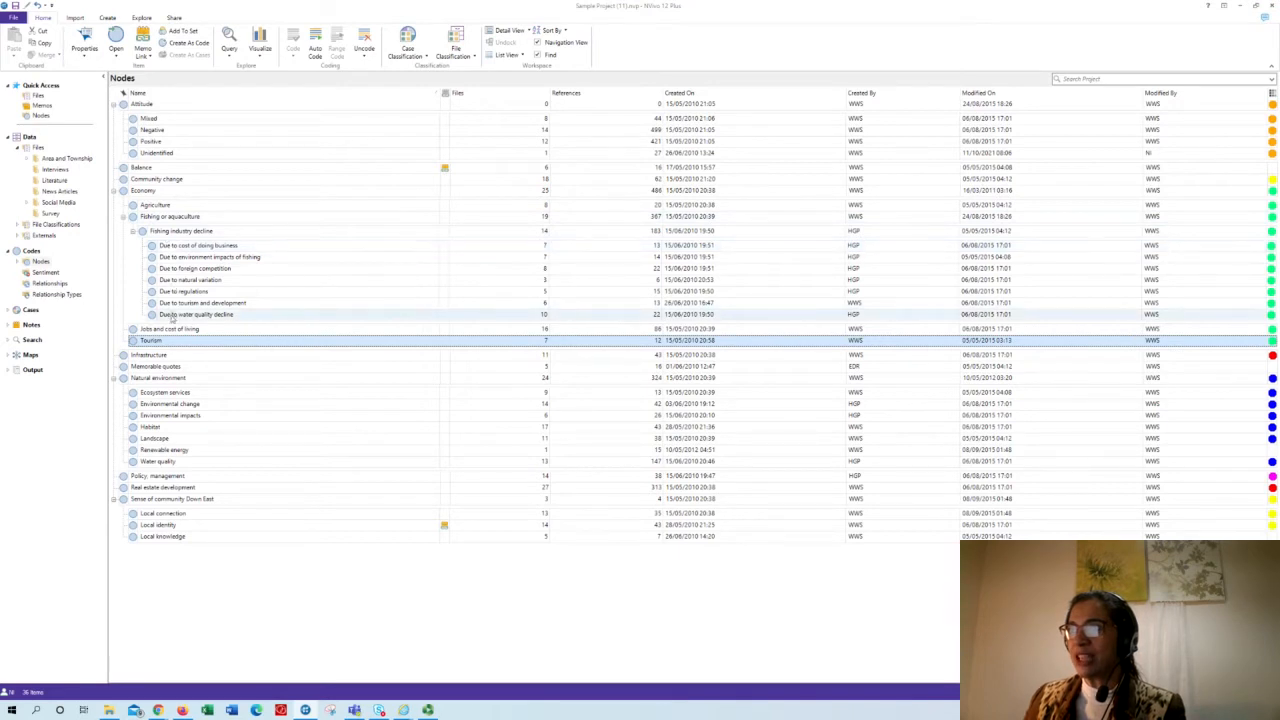
# Step: Move the "Due to water quality decline" node into Agriculture and expand Agriculture to show its child
pyautogui.click(173, 315)
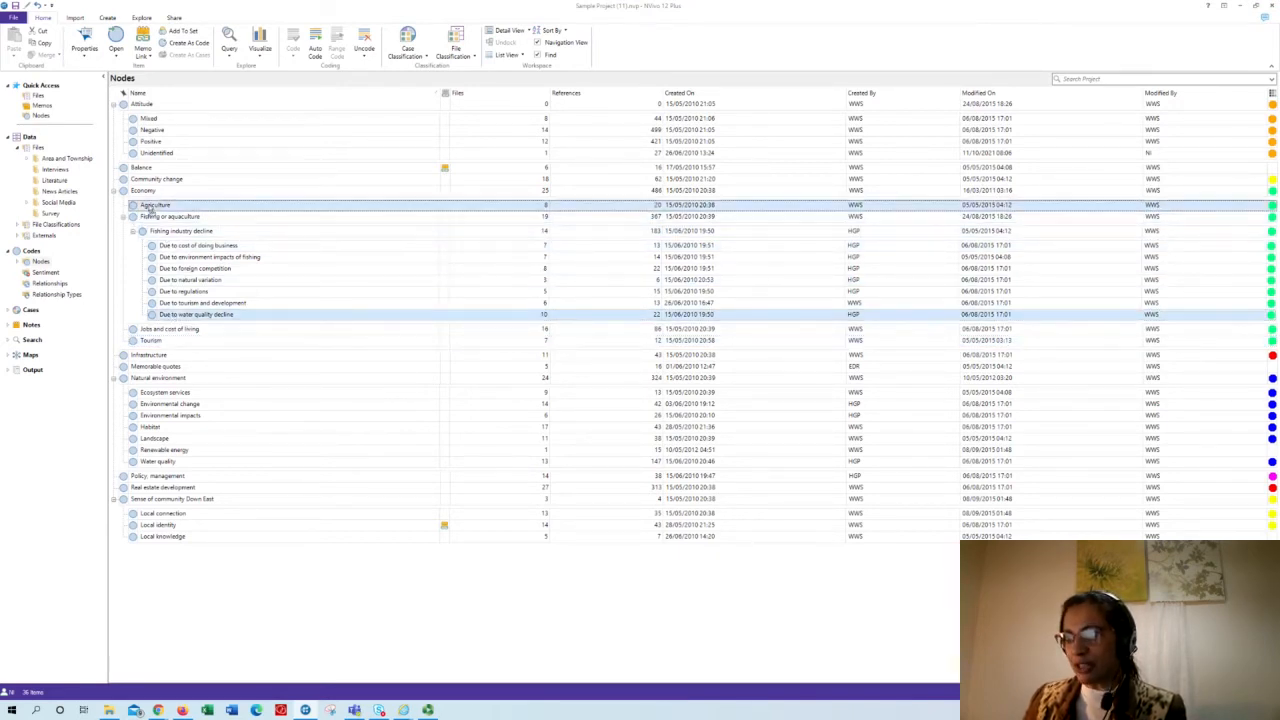
pyautogui.moveTo(150, 208); pyautogui.dragTo(150, 207)
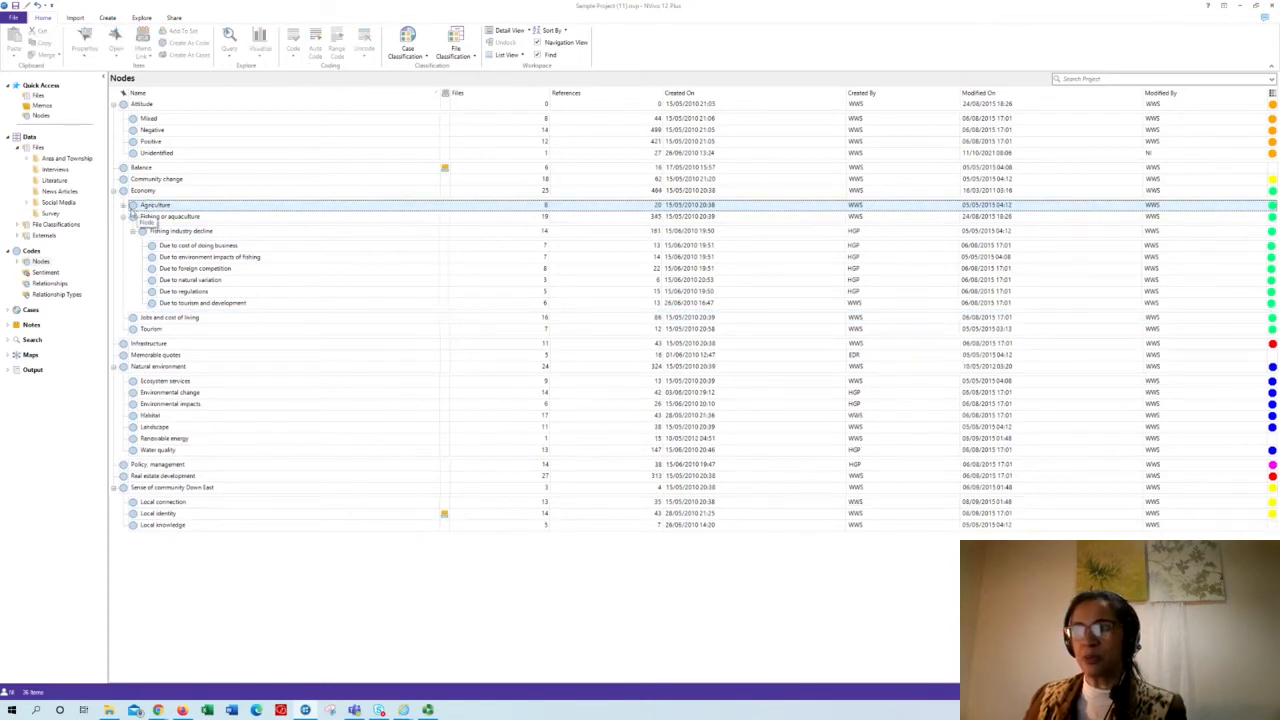
pyautogui.click(122, 205)
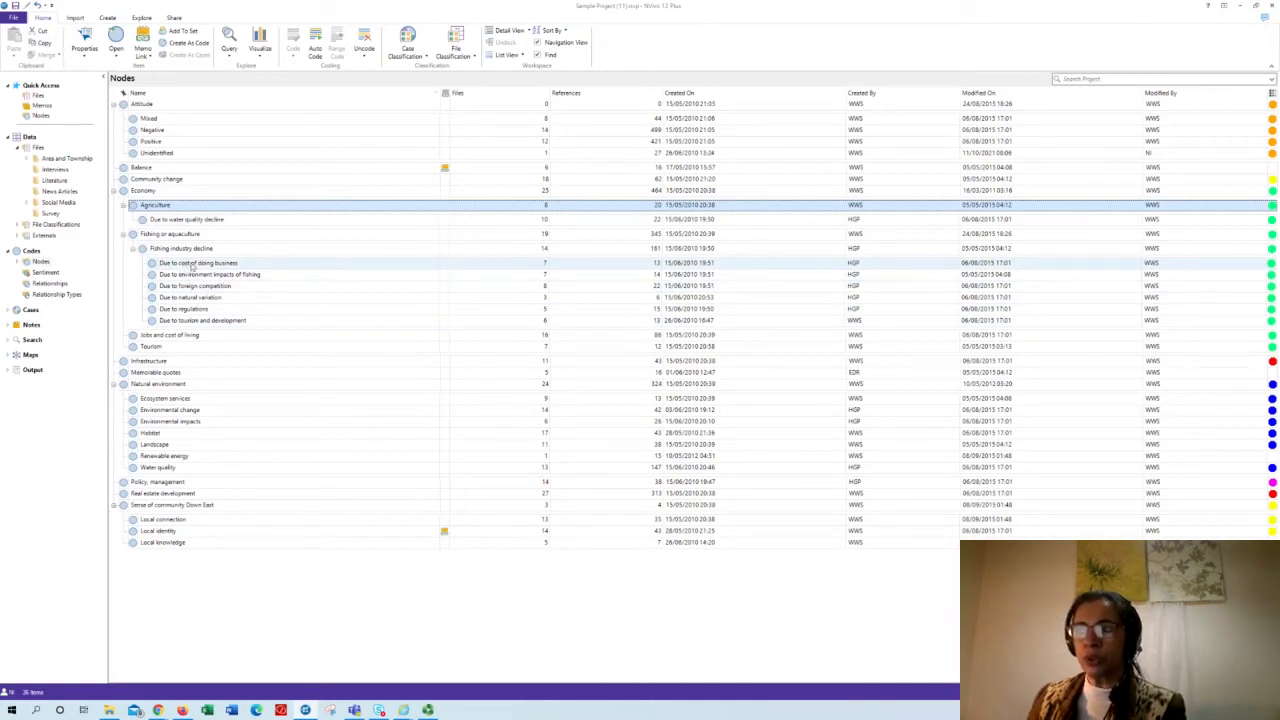
# Step: Cut the "Due to cost of doing business" node under Fishing industry decline
pyautogui.click(195, 275)
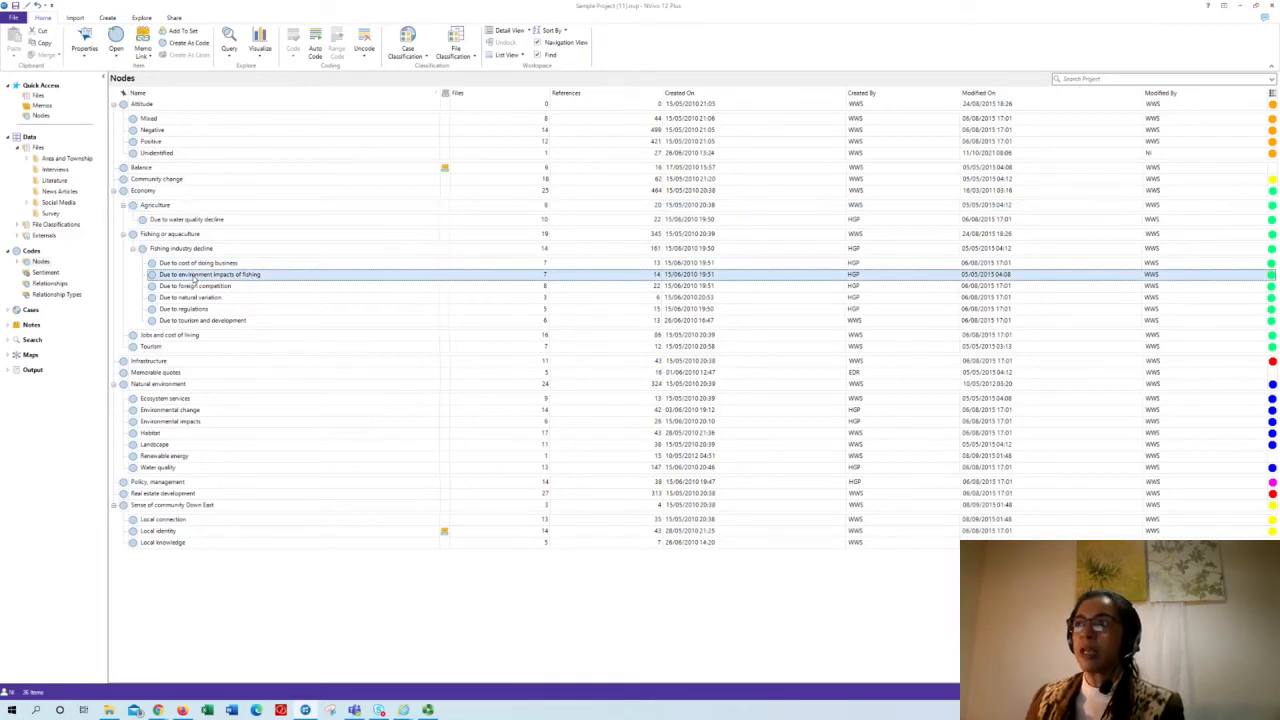
pyautogui.click(199, 263)
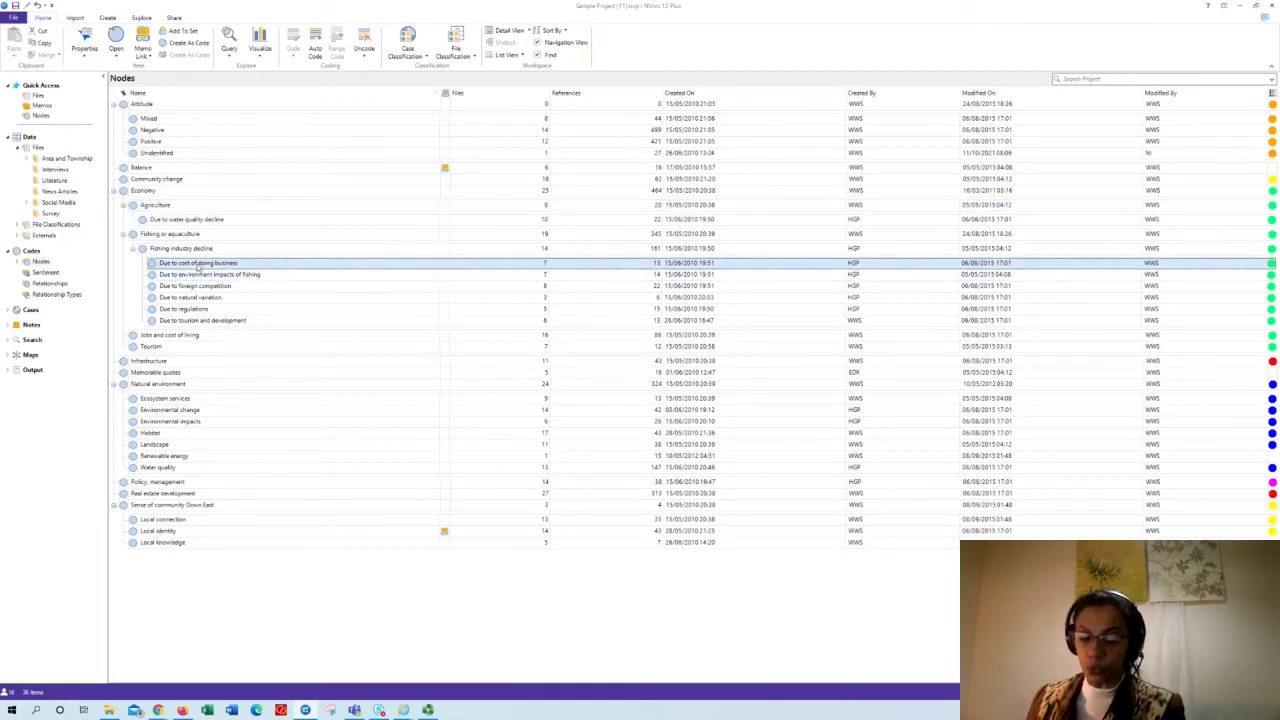
pyautogui.rightClick(199, 265)
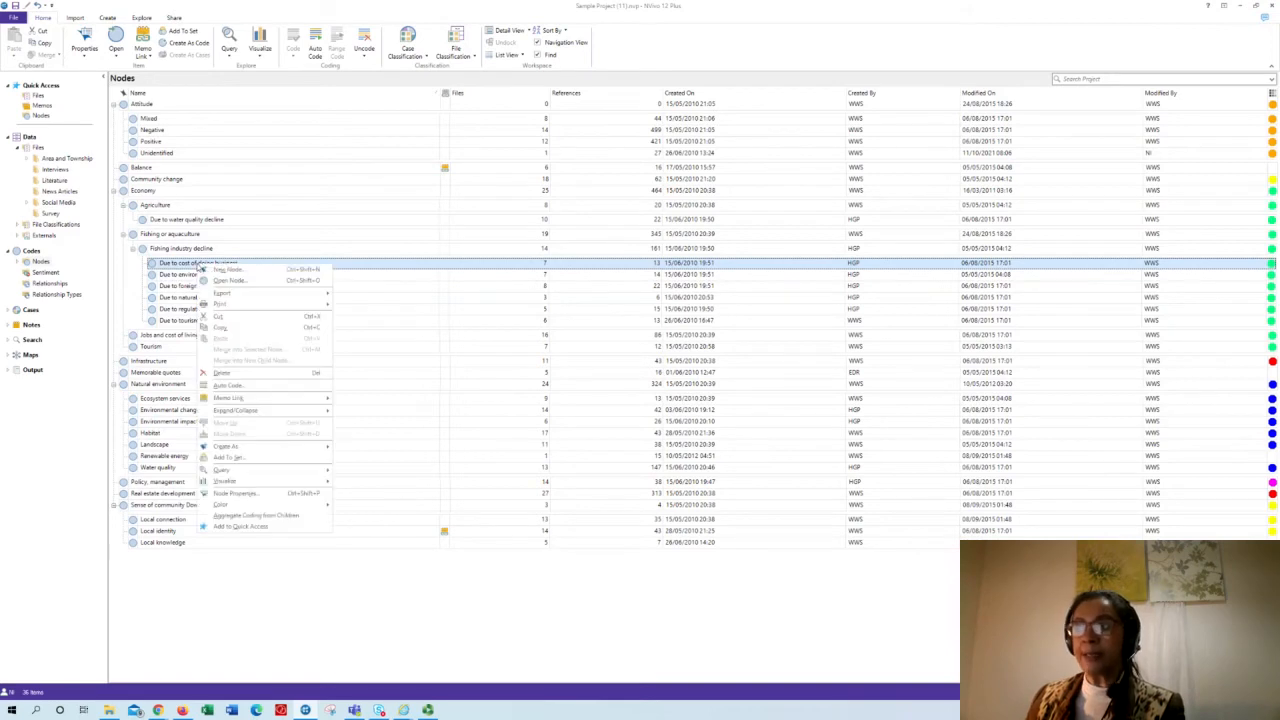
pyautogui.click(238, 317)
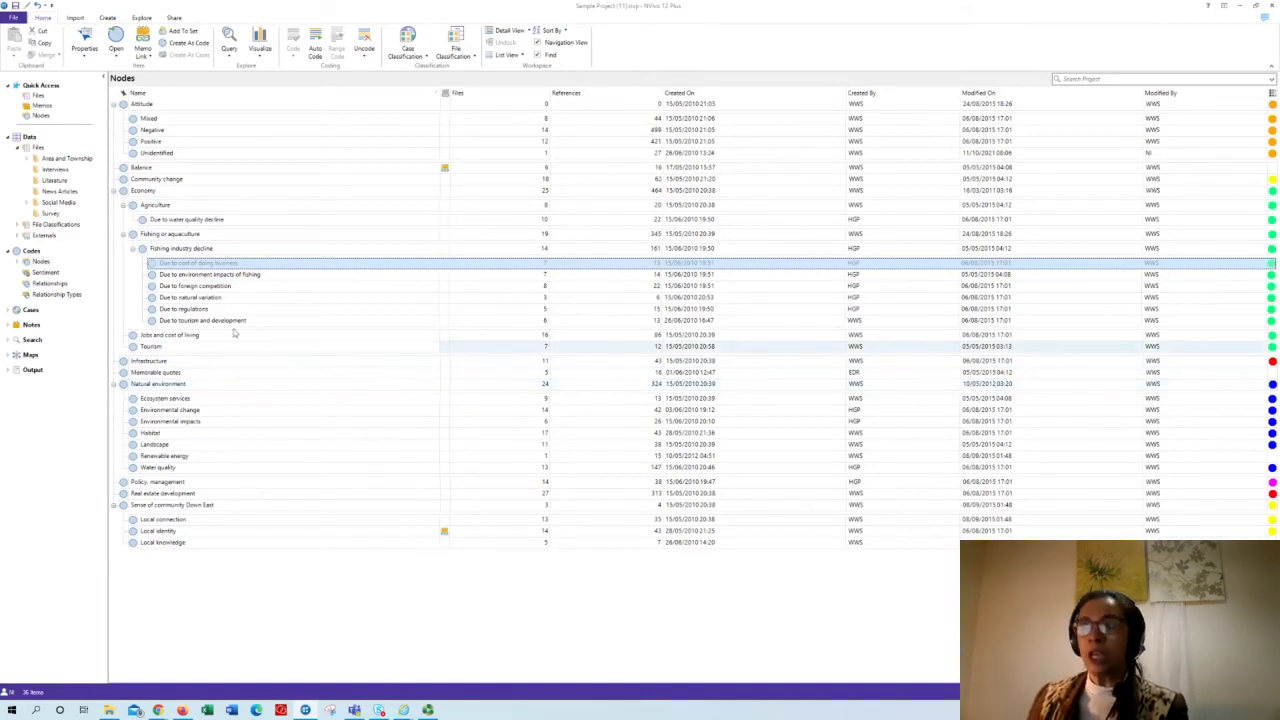
# Step: Merge the cut node into a new child node named "Business cost" under "Due to environment impacts of fishing", keeping the default merge options, and expand the parent
pyautogui.click(230, 276)
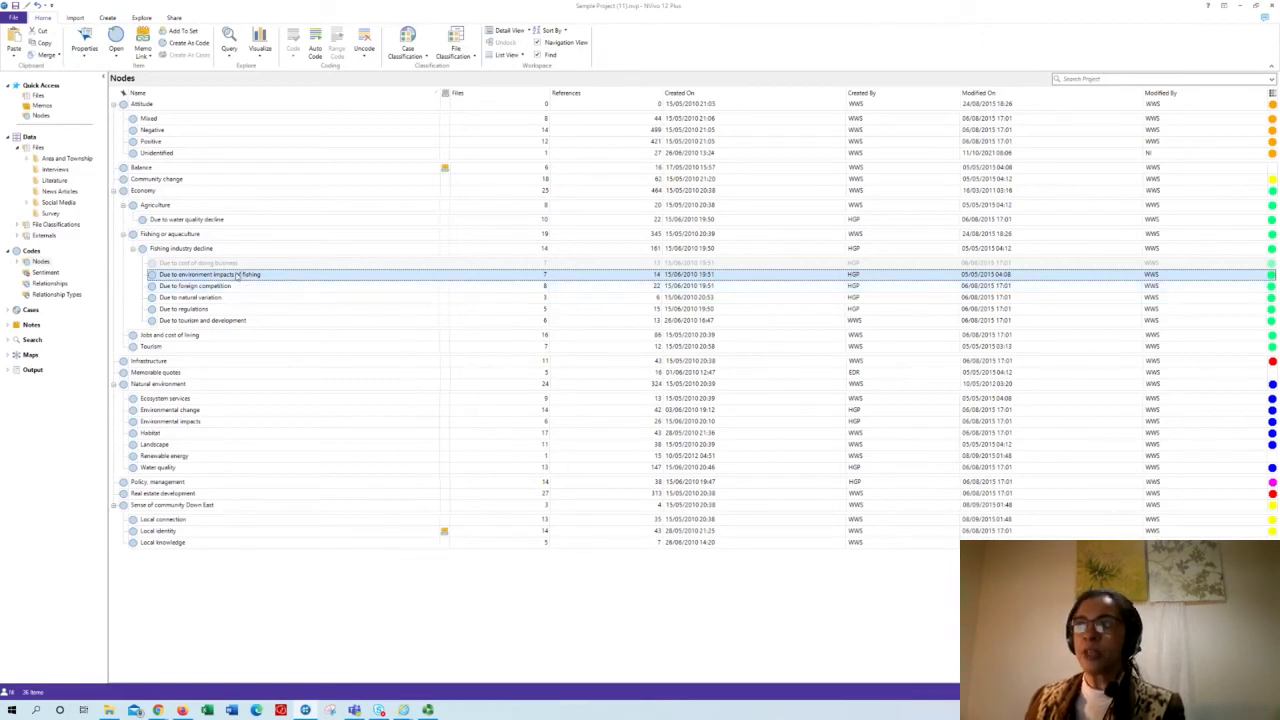
pyautogui.rightClick(238, 274)
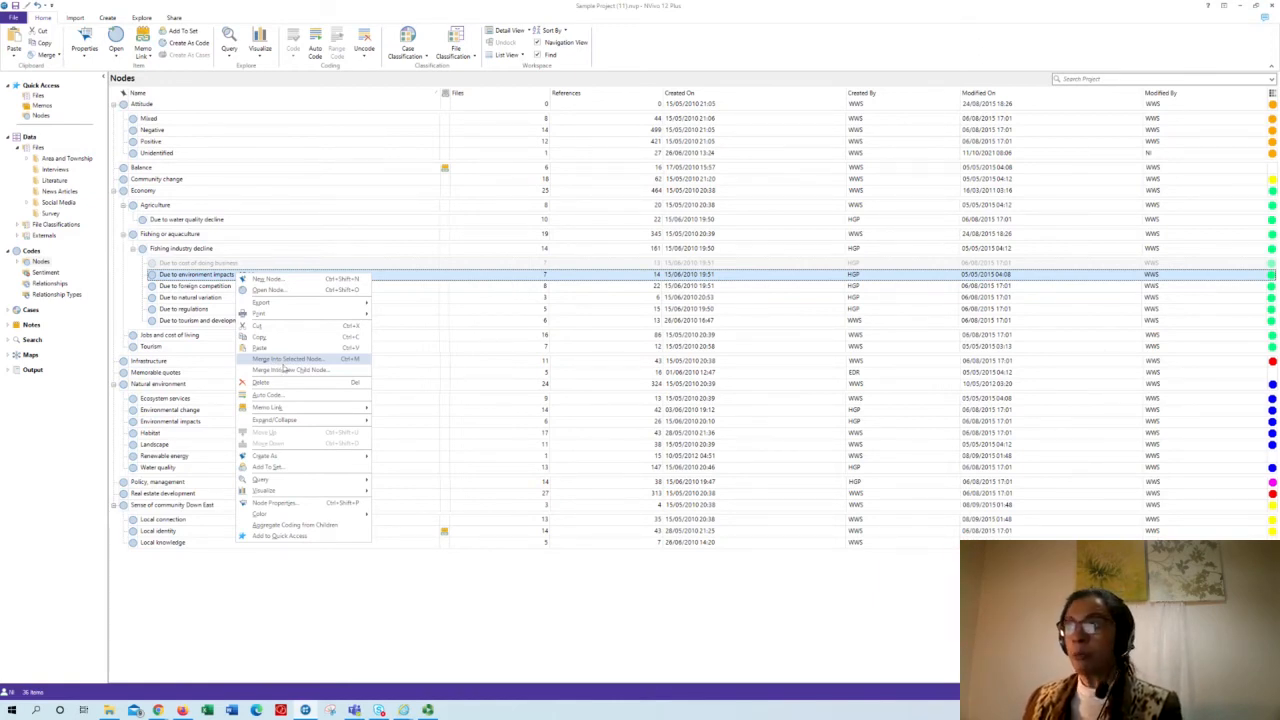
pyautogui.click(287, 372)
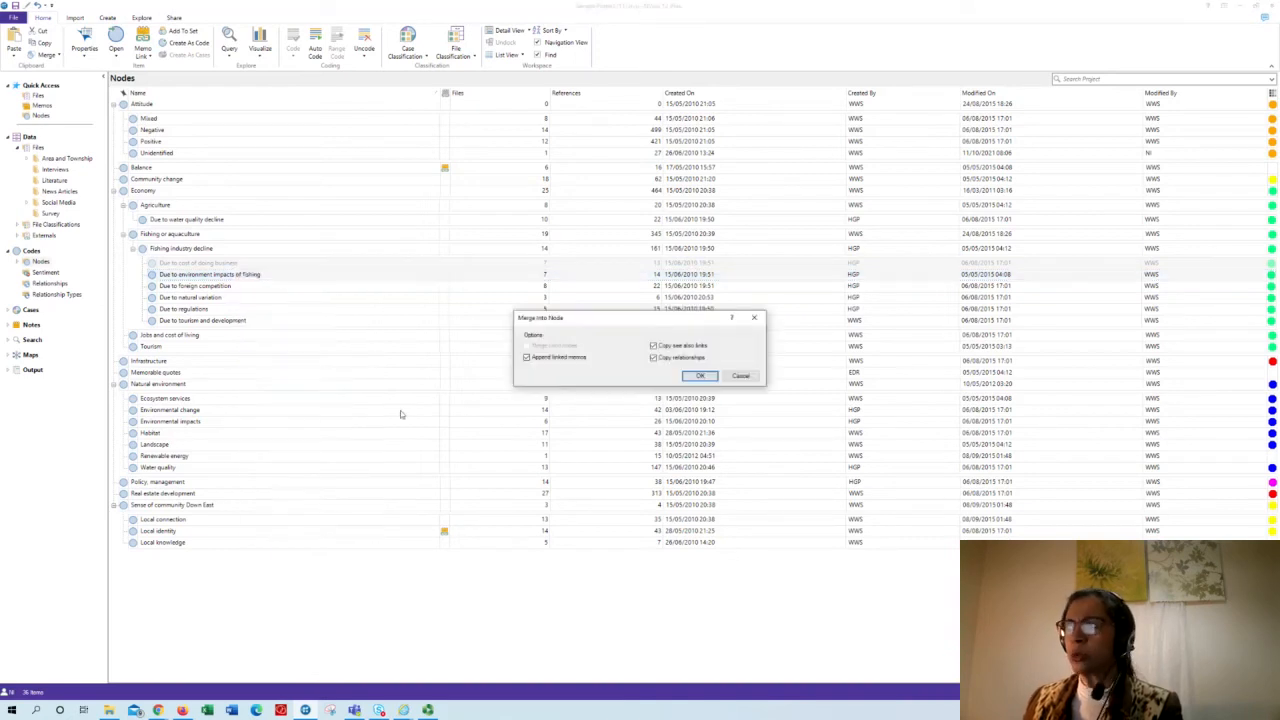
pyautogui.moveTo(621, 316); pyautogui.dragTo(347, 270)
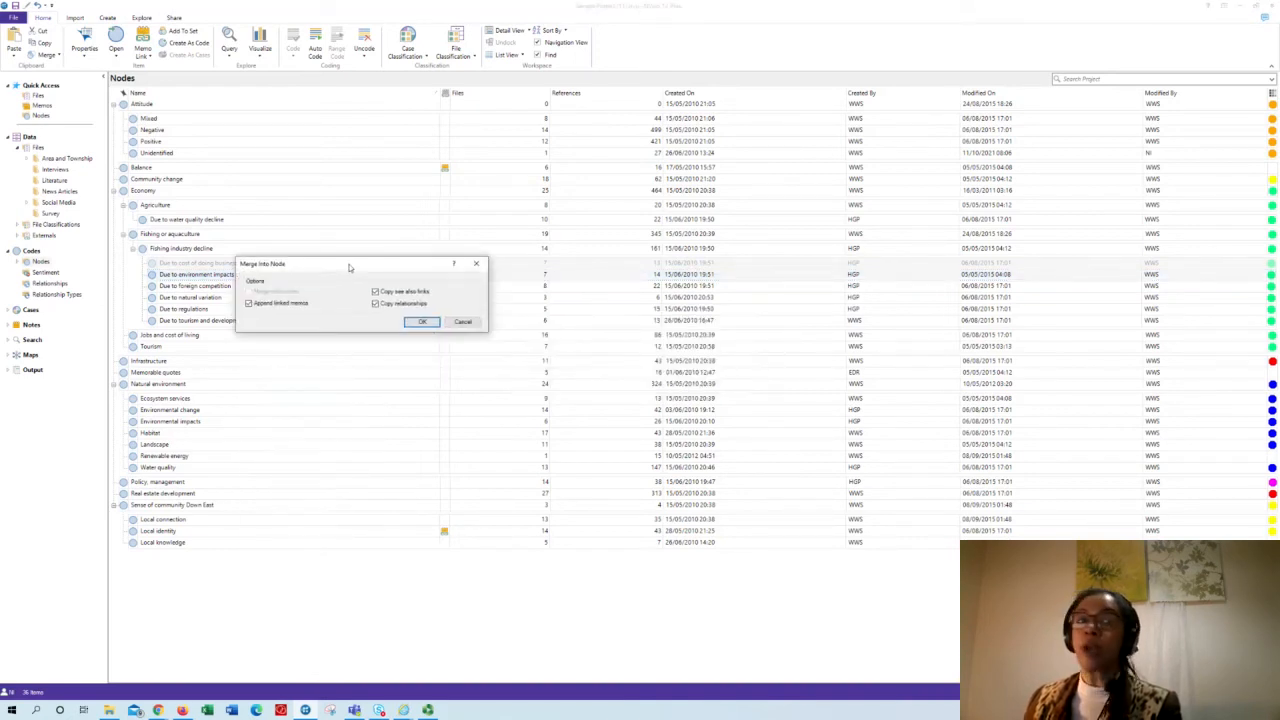
pyautogui.click(421, 321)
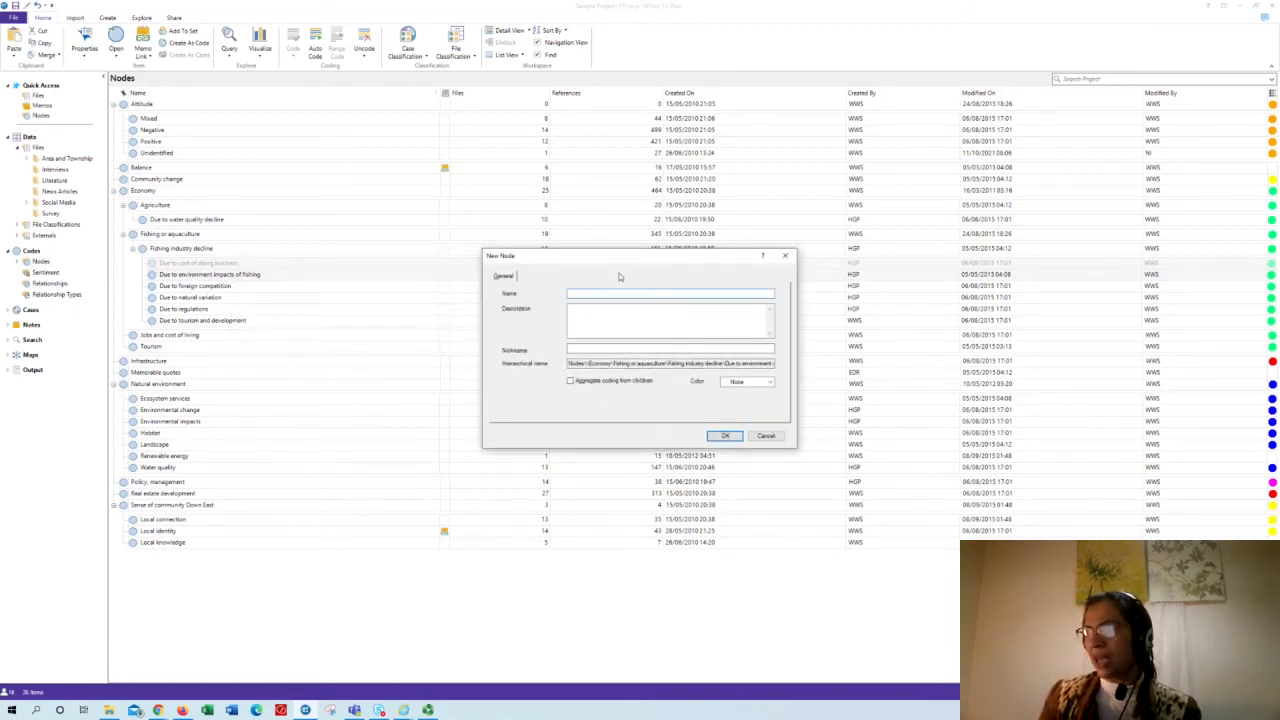
pyautogui.write('C')
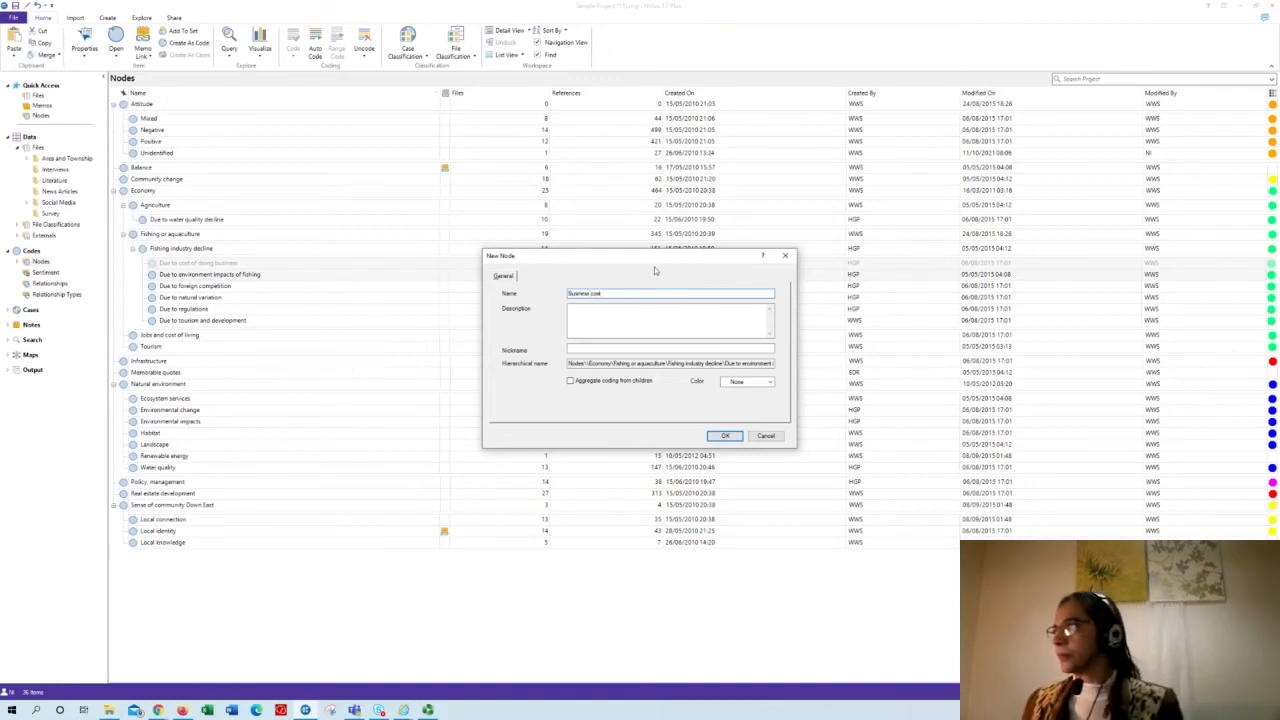
pyautogui.click(721, 437)
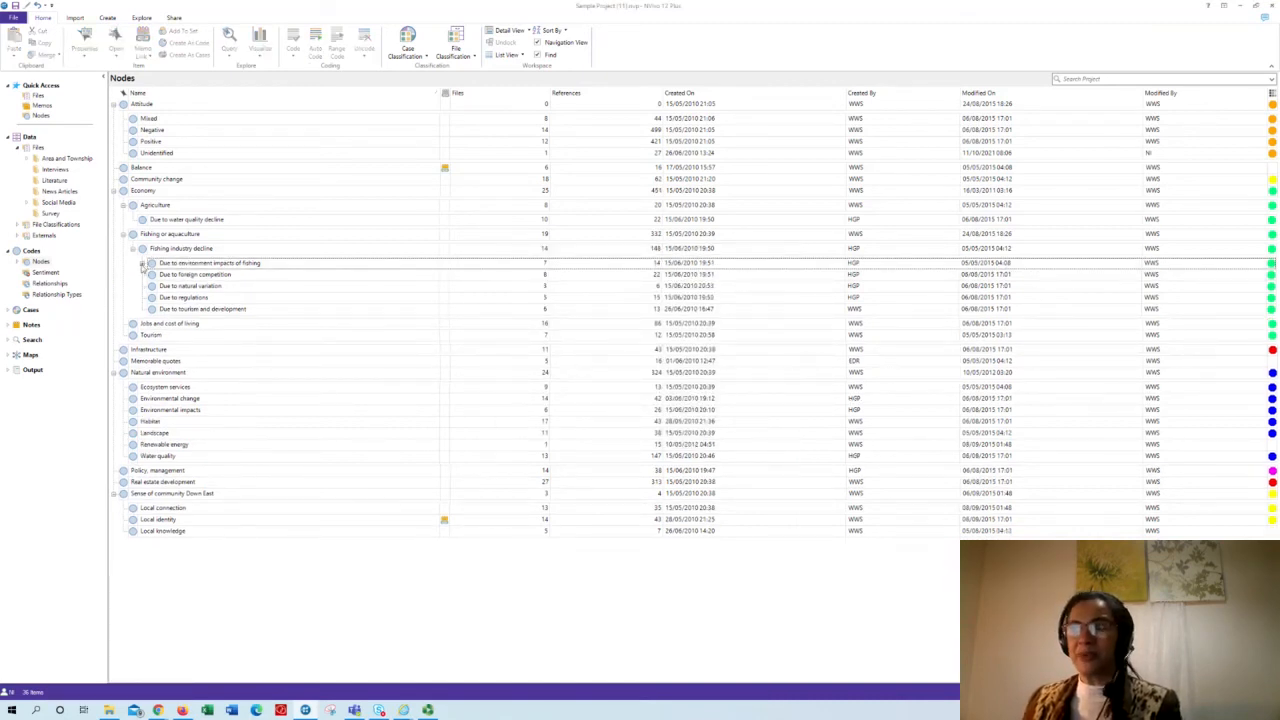
pyautogui.click(143, 263)
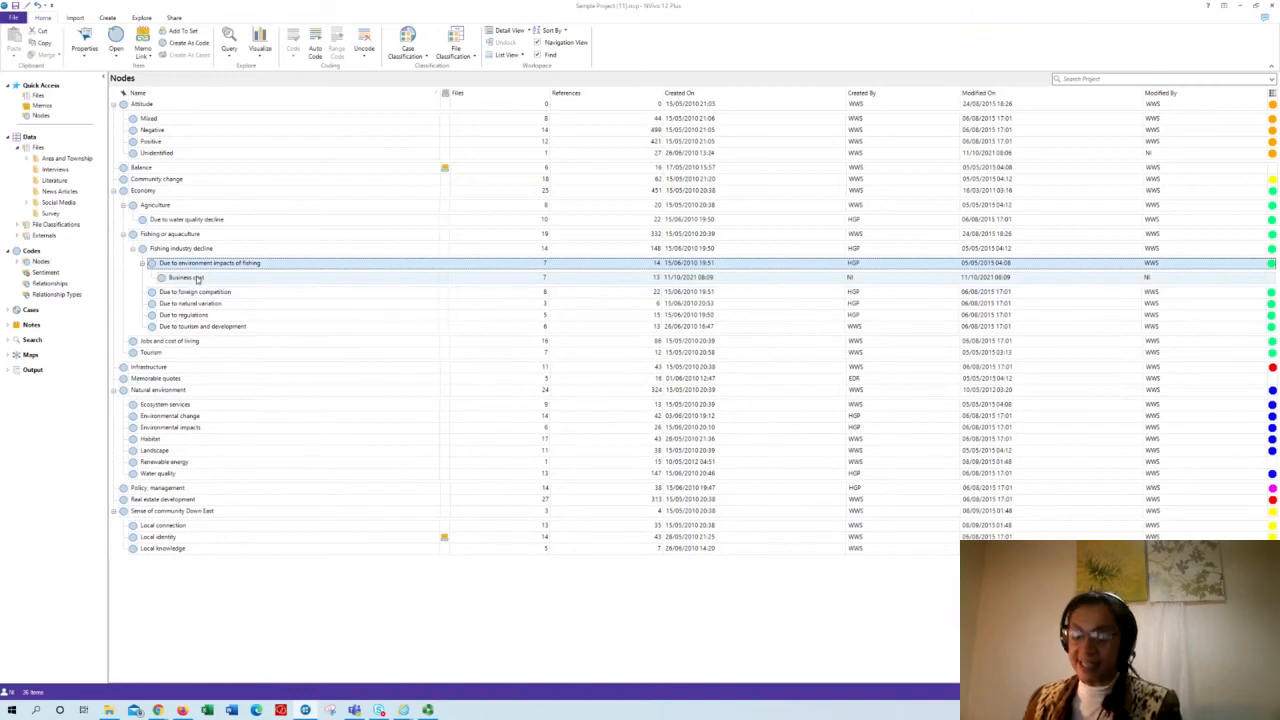
# Step: Cut the "Due to foreign competition" node under Fishing industry decline
pyautogui.click(192, 291)
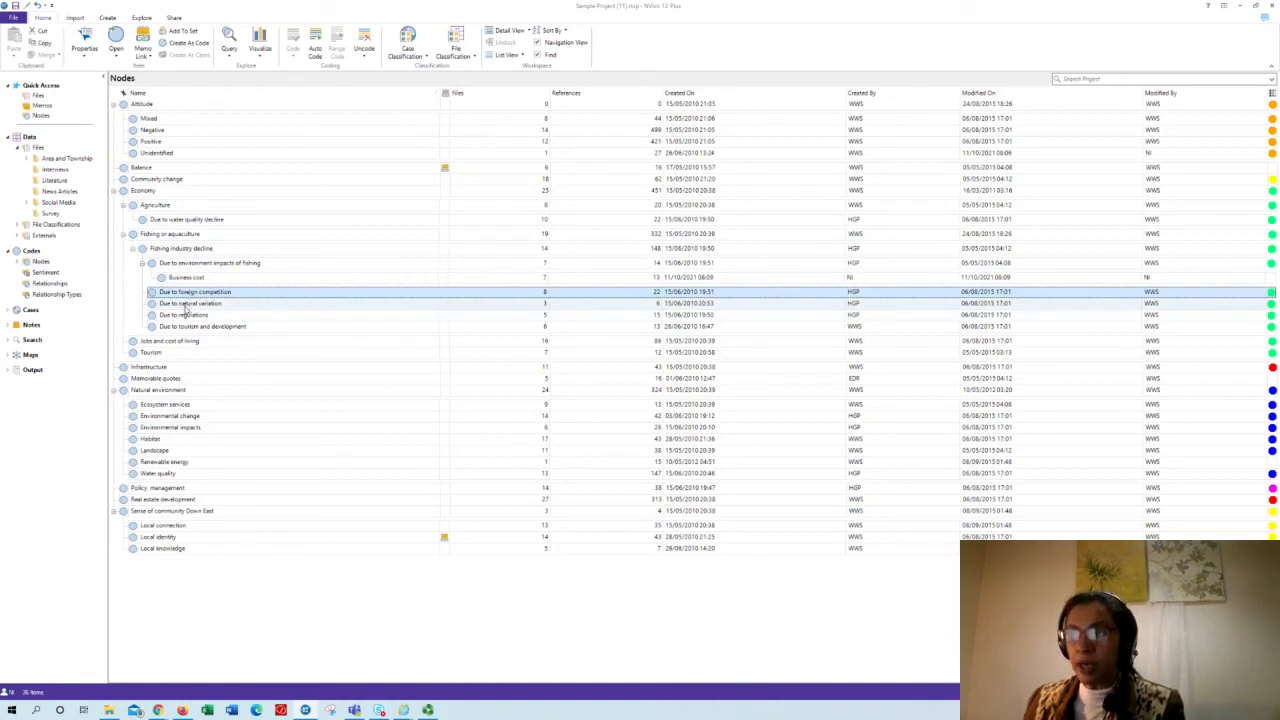
pyautogui.click(187, 304)
pyautogui.click(190, 292)
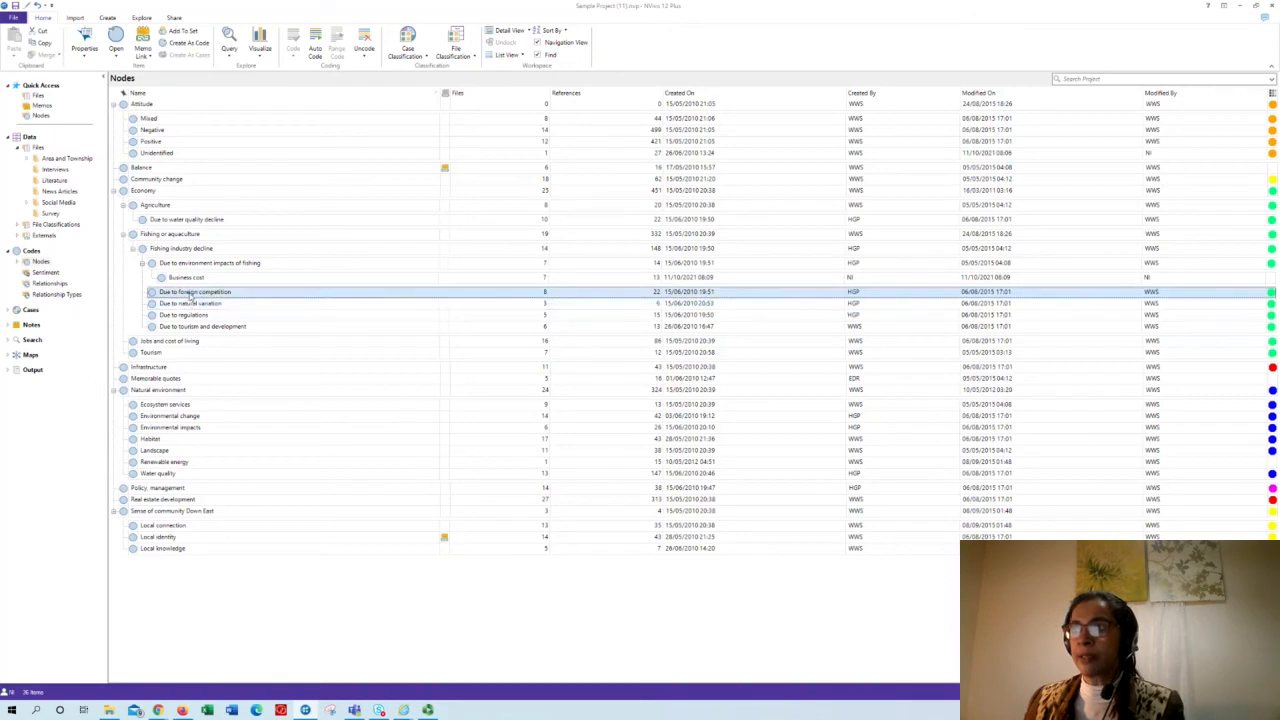
pyautogui.rightClick(190, 292)
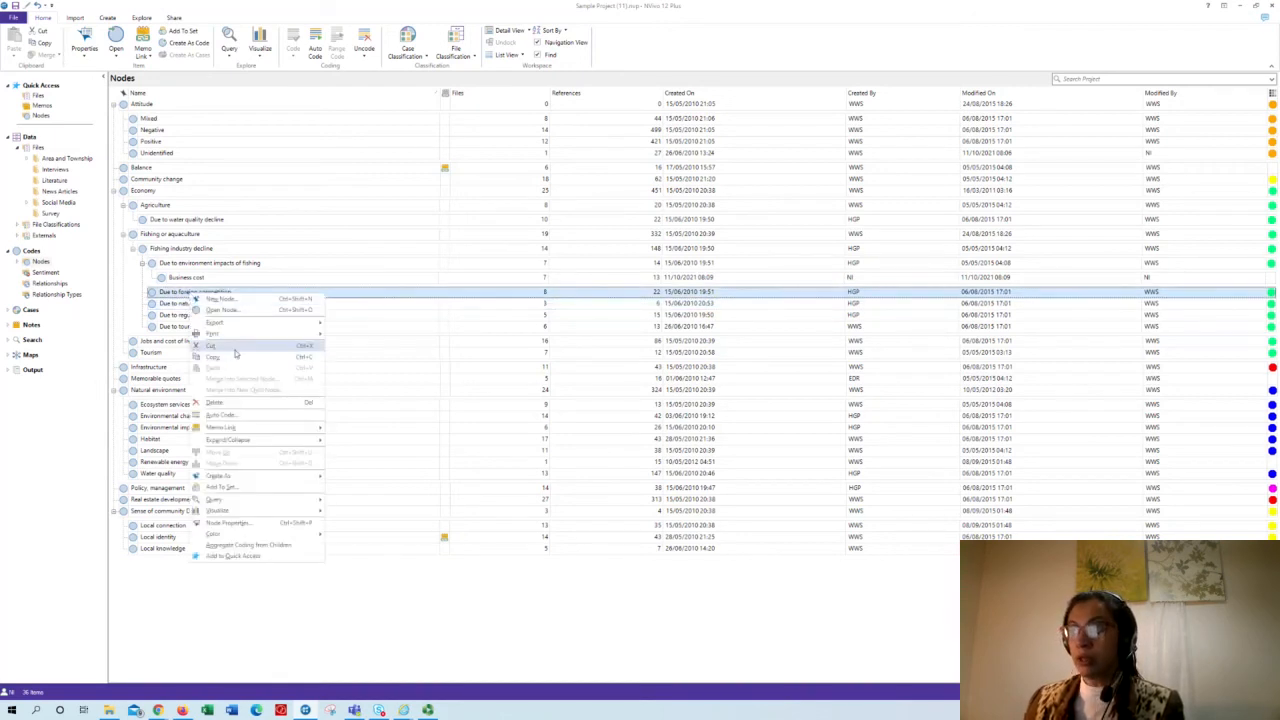
pyautogui.click(244, 365)
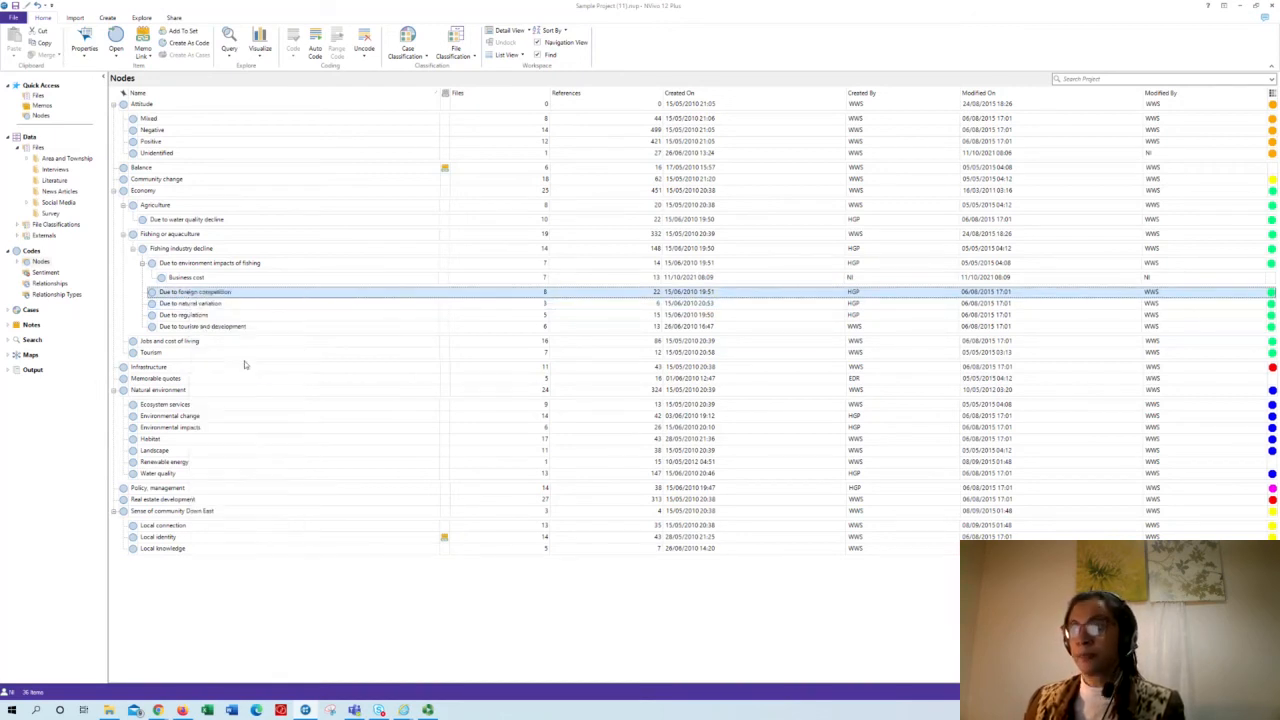
# Step: Merge the cut node into the existing "Due to natural variation" node, keeping linked memos, see also links and relationships
pyautogui.click(197, 305)
pyautogui.rightClick(197, 306)
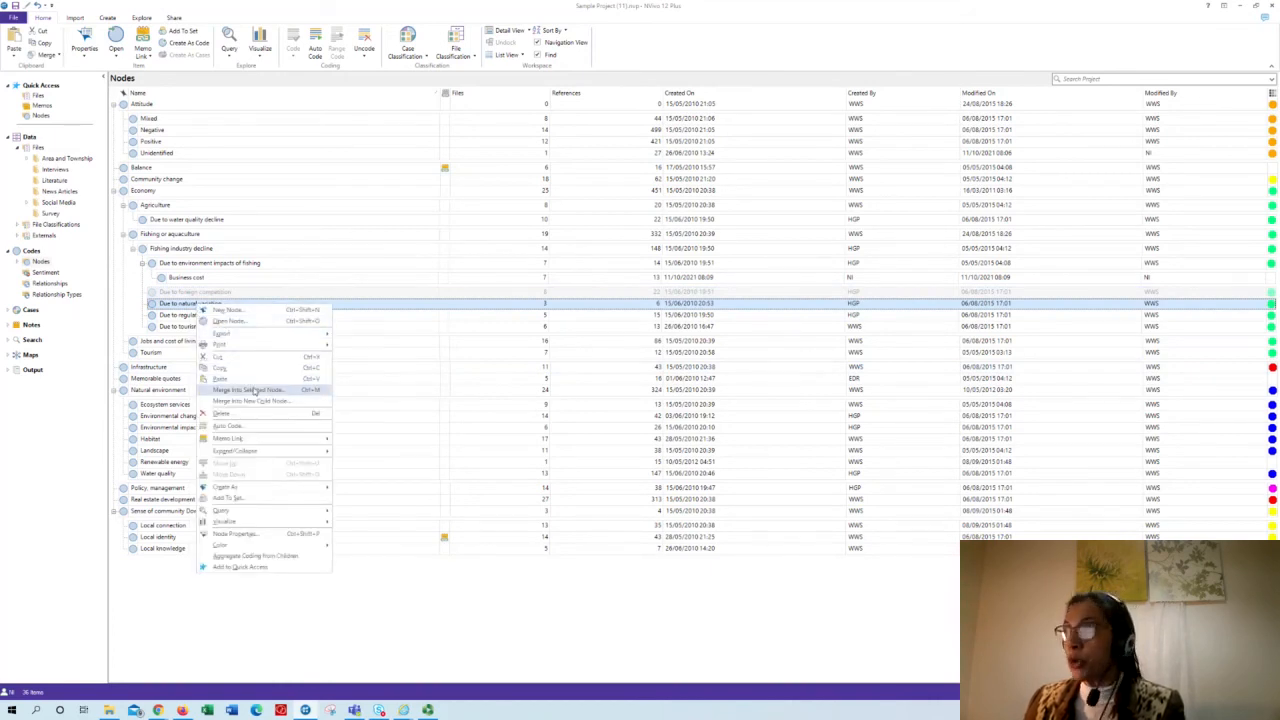
pyautogui.click(250, 390)
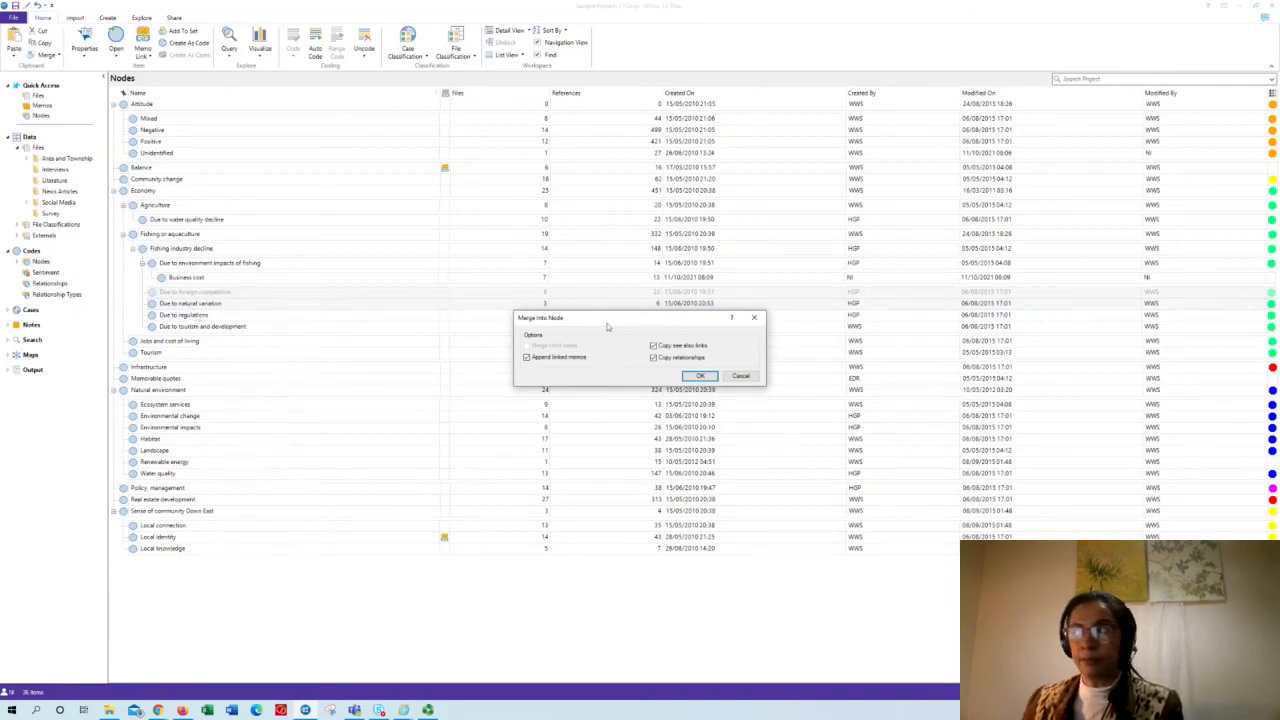
pyautogui.moveTo(600, 320); pyautogui.dragTo(480, 308)
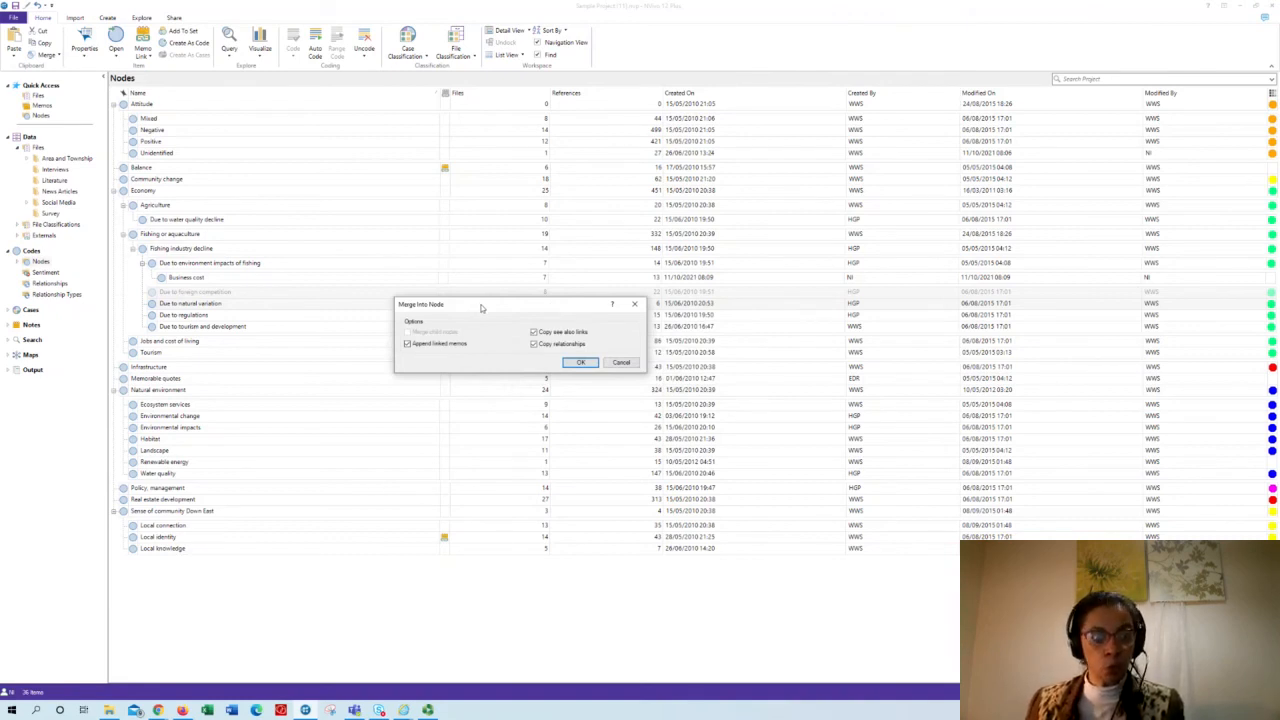
pyautogui.click(576, 362)
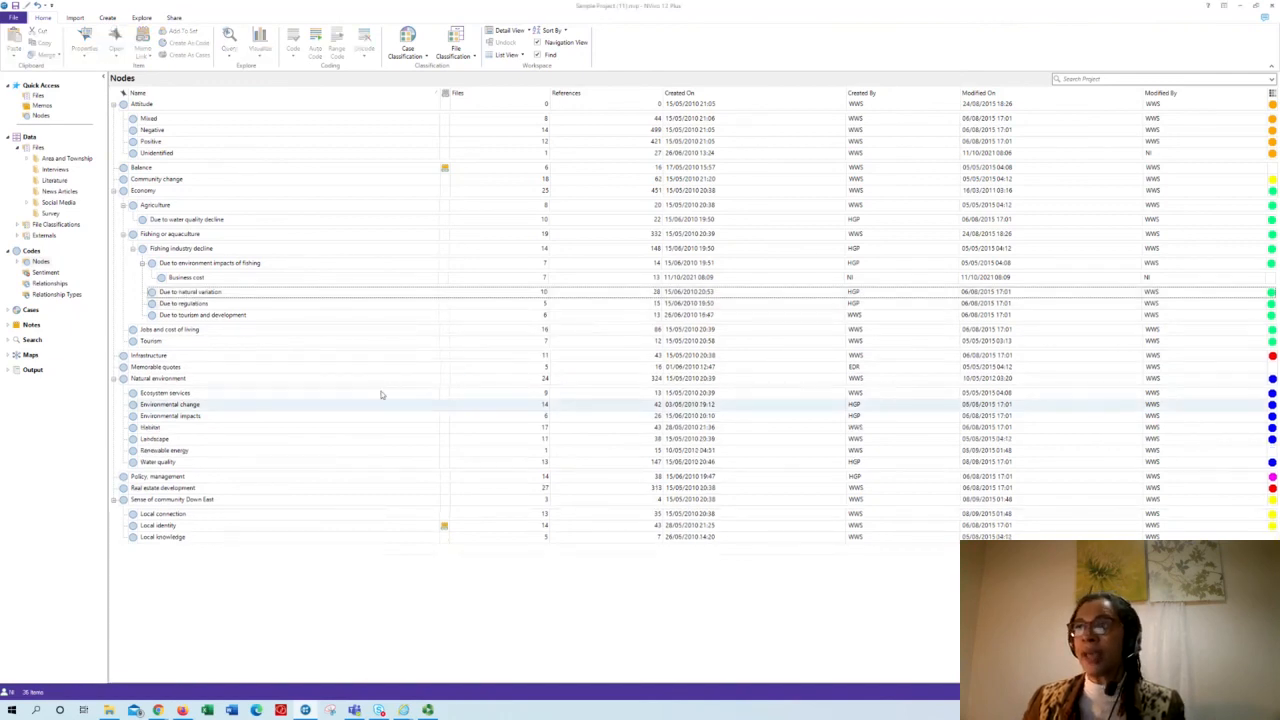